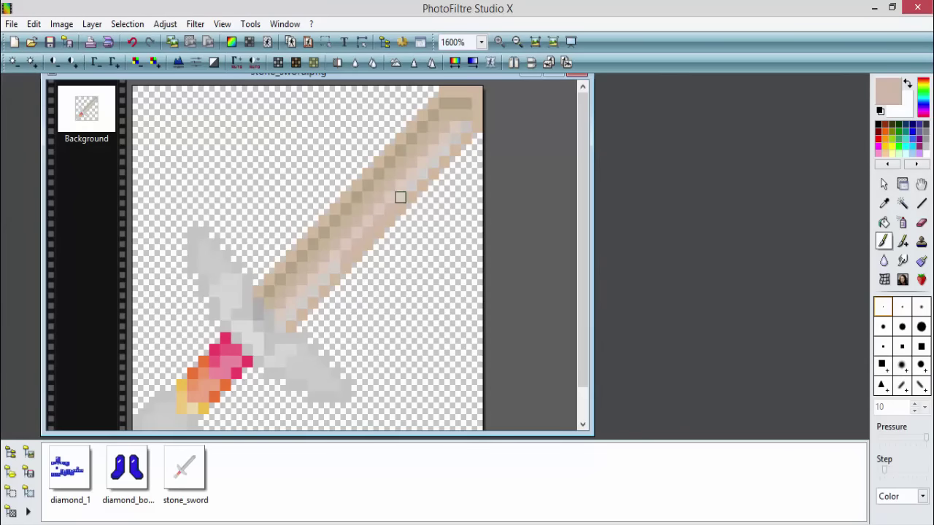
Outline the sword's blade and crossguard in black with the single-pixel brush.
left_click(878, 125)
mouse_move(410, 197)
left_mouse_down()
mouse_move(474, 91)
mouse_move(378, 162)
mouse_move(269, 279)
left_mouse_up()
mouse_move(410, 197)
left_mouse_down()
mouse_move(301, 314)
mouse_move(343, 394)
mouse_move(268, 362)
left_mouse_up()
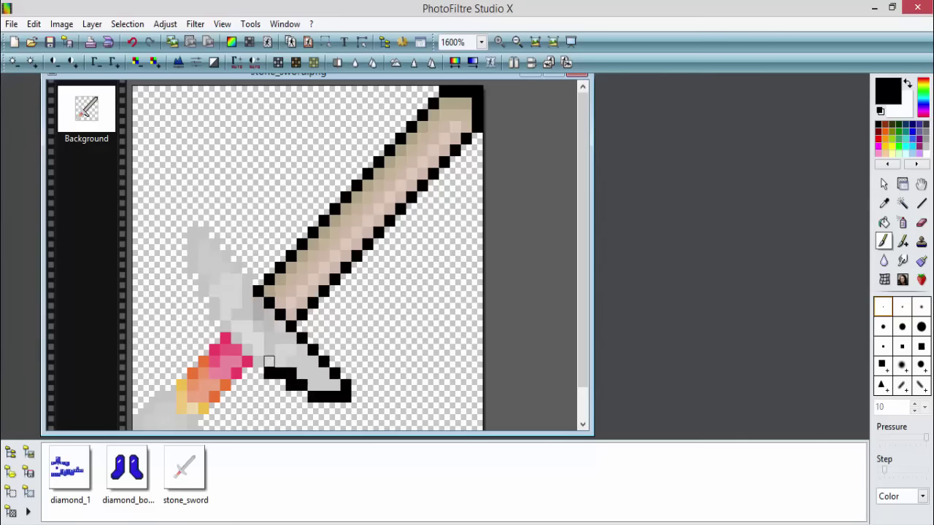
mouse_move(192, 326)
left_mouse_down()
mouse_move(193, 233)
mouse_move(257, 286)
left_mouse_up()
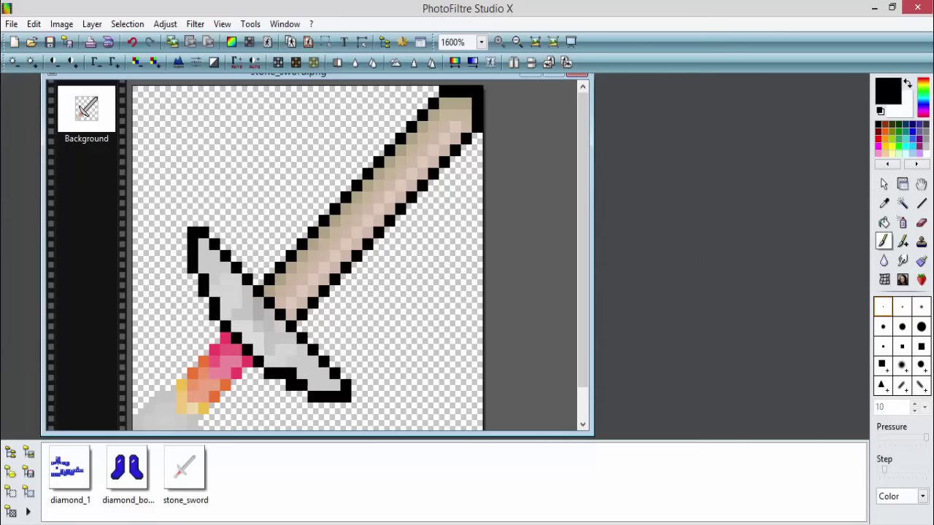
left_click(92, 24)
left_click(299, 39)
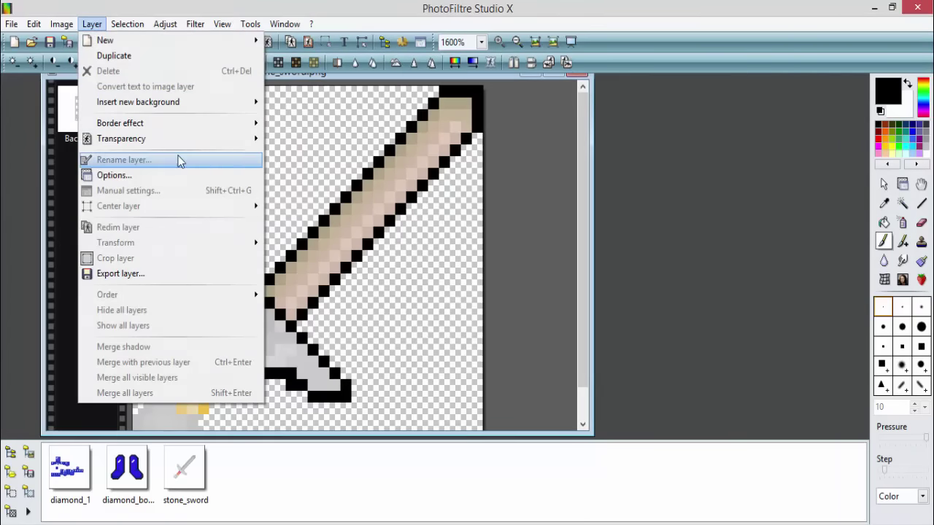
key("Escape")
Outline the pommel in black and paint its inside with a tan sampled from the blade.
scroll(193, 385, "down", 1)
mouse_move(159, 418)
left_mouse_down()
mouse_move(193, 383)
mouse_move(137, 395)
left_mouse_up()
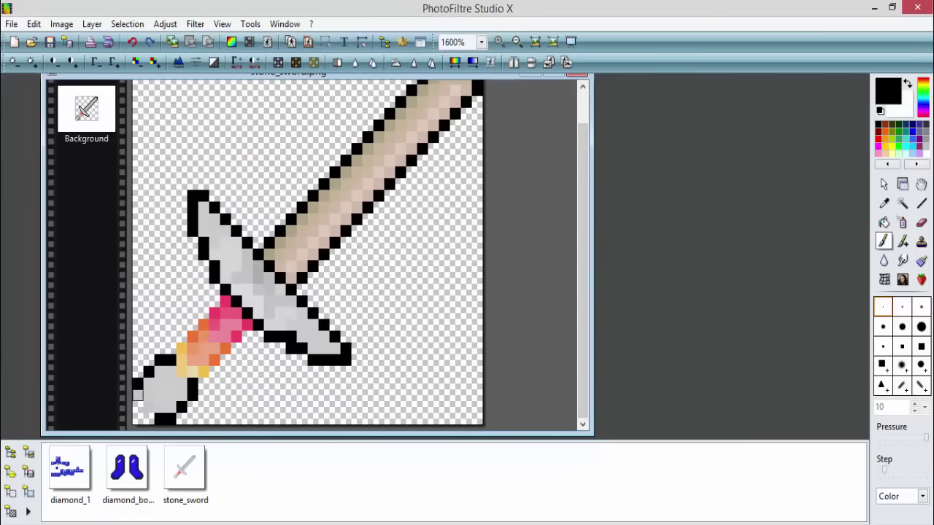
left_click(335, 201, "ctrl")
left_click_drag(182, 405, 150, 374)
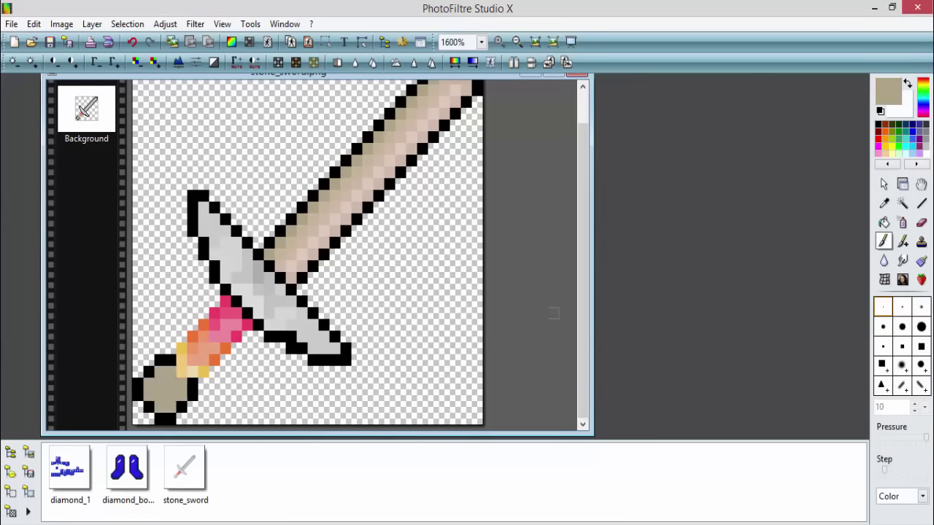
Paint the middle of the crossguard light teal and its two ends a deeper teal.
left_click(887, 91)
left_click(531, 243)
left_click(531, 225)
left_click(335, 331)
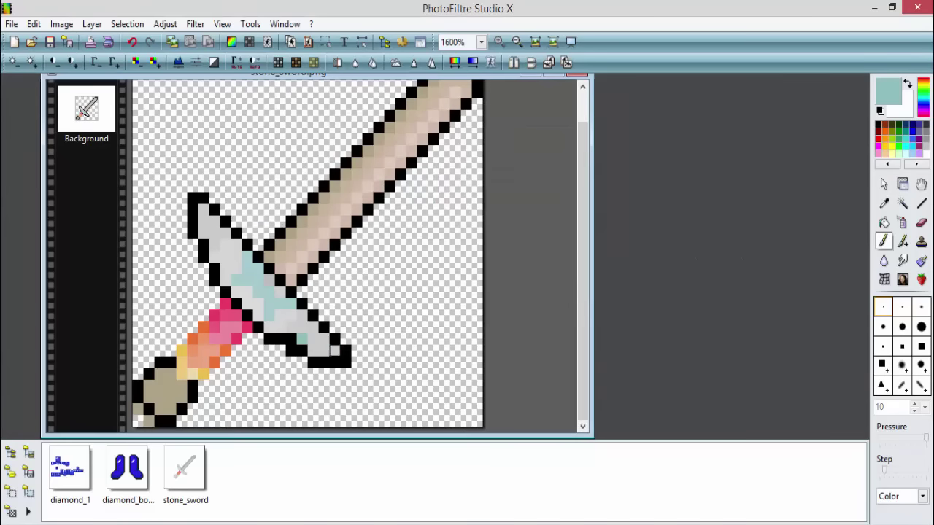
mouse_move(338, 353)
left_mouse_down()
mouse_move(313, 325)
mouse_move(291, 329)
left_mouse_up()
left_click_drag(205, 247, 211, 210)
Paint the pommel's border and scattered pixels within it black.
left_click(887, 91)
left_click(452, 216)
left_click(336, 331)
mouse_move(142, 376)
left_mouse_down()
mouse_move(171, 421)
mouse_move(137, 373)
mouse_move(161, 408)
left_mouse_up()
left_click(883, 203)
left_click(164, 386)
left_click(137, 386)
left_click(887, 91)
left_click(328, 226)
left_click(337, 331)
left_click(182, 409)
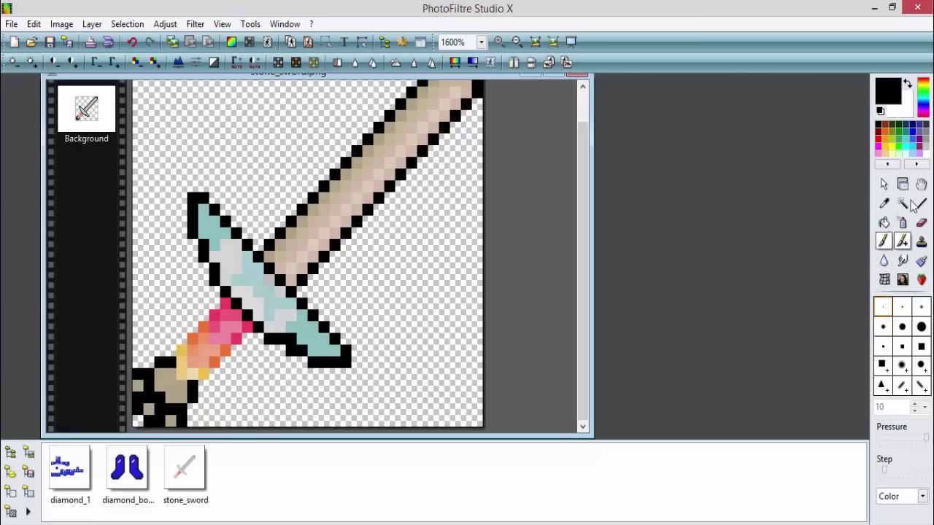
Paint over the pommel's black pixels in olive tan.
left_click(888, 91)
left_click(487, 237)
left_click(486, 228)
left_click(340, 333)
left_click(887, 91)
left_click(340, 332)
left_click(160, 409)
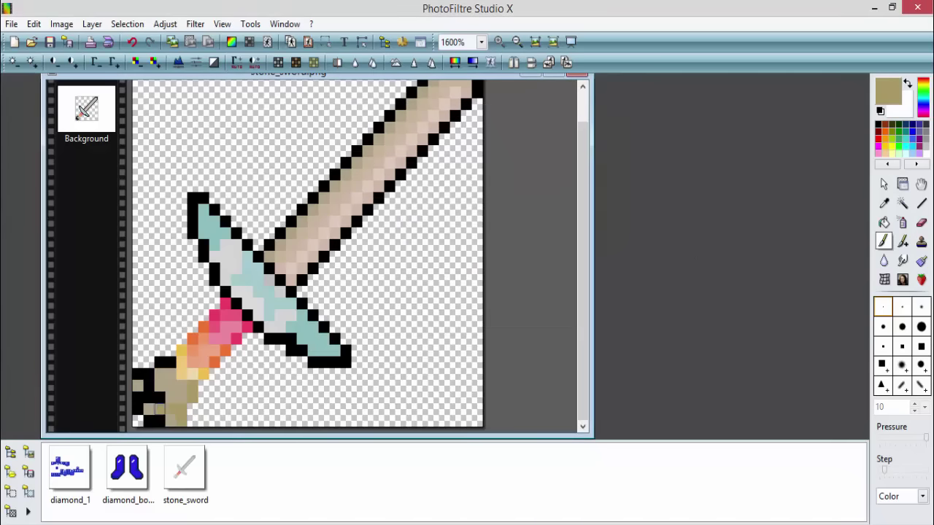
left_click_drag(174, 363, 137, 418)
Paint over the pommel's olive tan pixels with teal sampled from the crossguard.
left_click(887, 91)
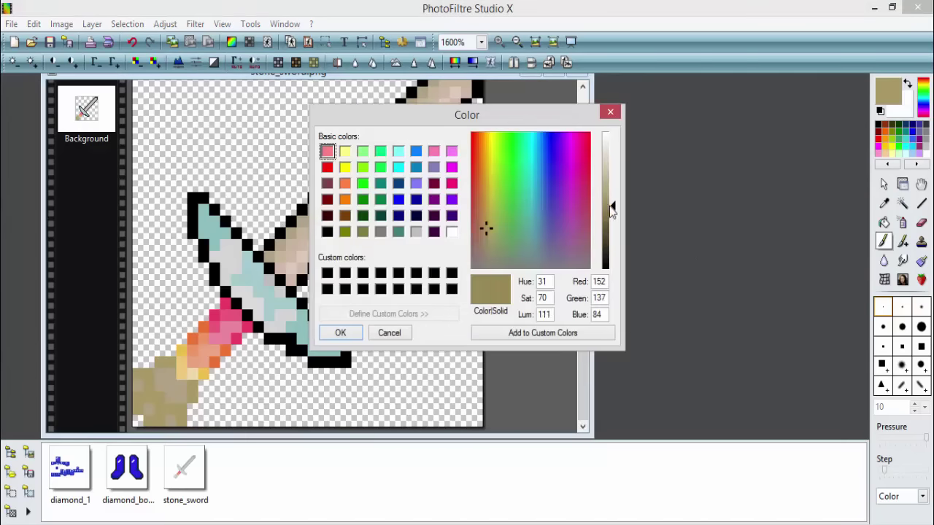
left_click(338, 332)
left_click(241, 292, "ctrl")
mouse_move(192, 385)
left_mouse_down()
mouse_move(149, 419)
mouse_move(148, 374)
left_mouse_up()
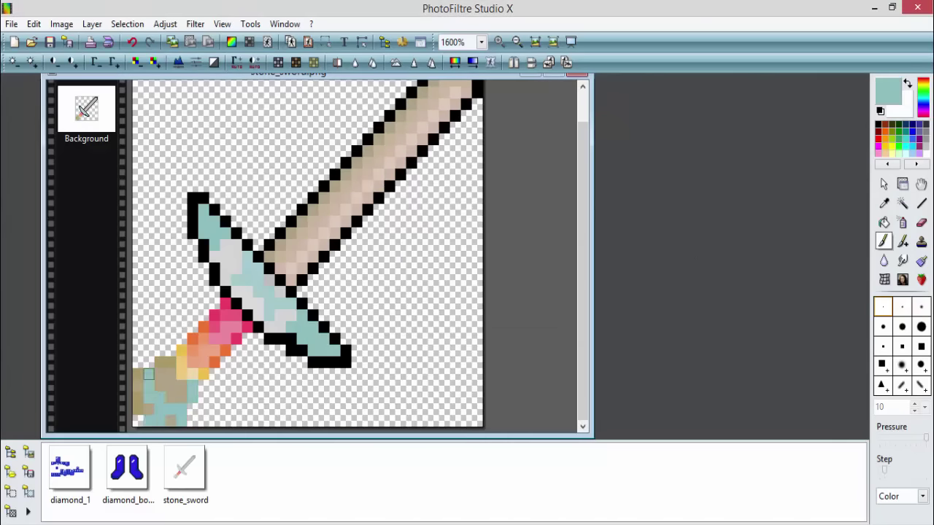
Recolor the pink upper section of the grip with dark teal edges and a light teal inside.
left_click(888, 91)
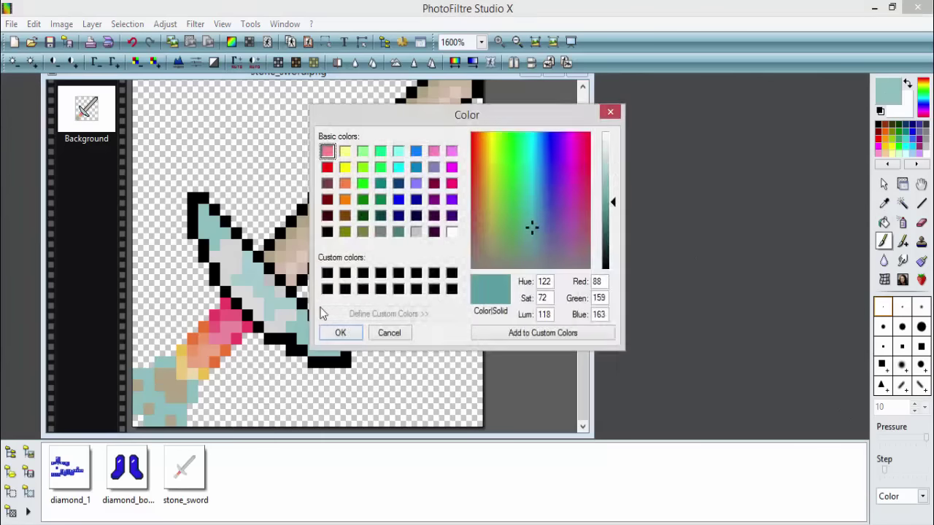
left_click(338, 332)
left_click_drag(226, 305, 214, 316)
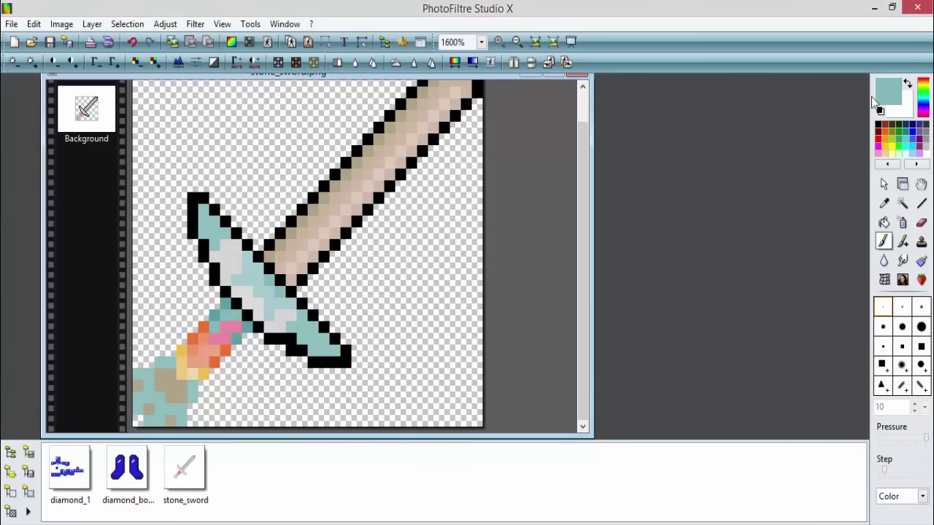
left_click(226, 328)
left_click(887, 91)
left_click(531, 225)
left_click(338, 331)
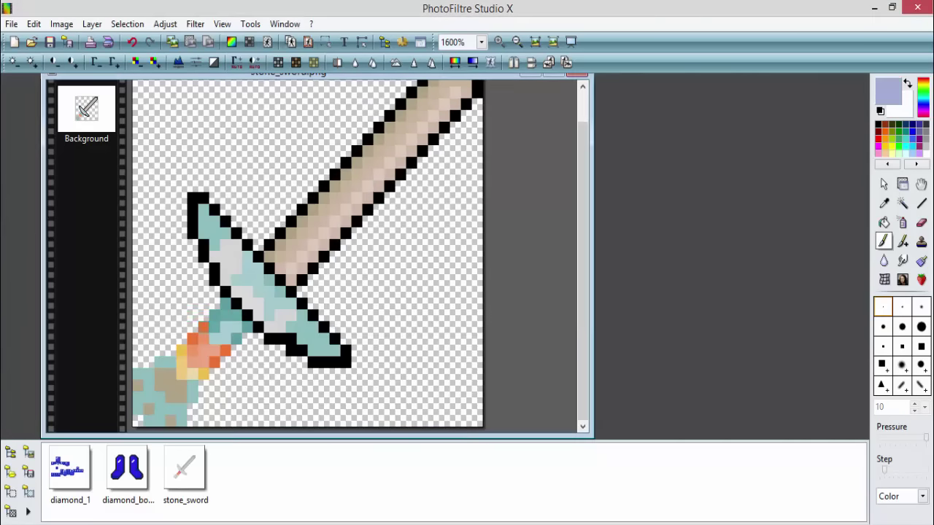
Recolor the orange middle section of the grip with blue edges and a pale periwinkle inside.
left_click(888, 91)
left_click(337, 332)
mouse_move(198, 332)
left_mouse_down()
mouse_move(227, 351)
mouse_move(221, 356)
left_mouse_up()
left_click(887, 92)
left_click(338, 332)
left_click(887, 91)
left_click_drag(611, 188, 611, 175)
left_click(337, 332)
mouse_move(198, 334)
left_mouse_down()
mouse_move(221, 344)
mouse_move(219, 375)
mouse_move(183, 359)
left_mouse_up()
Recolor the yellow lower section of the grip in purple.
left_click(887, 92)
left_click(338, 332)
left_click(888, 92)
left_click(338, 332)
left_click(888, 91)
left_click(558, 192)
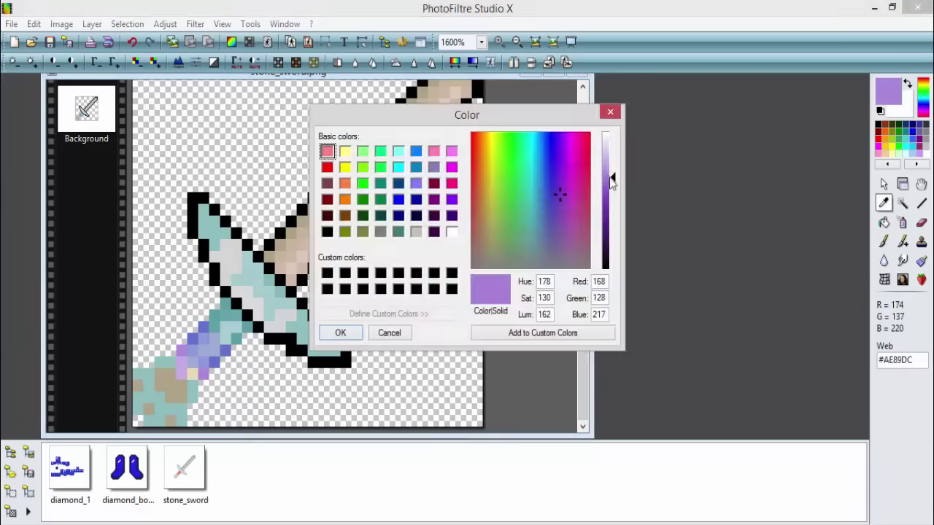
left_click(337, 332)
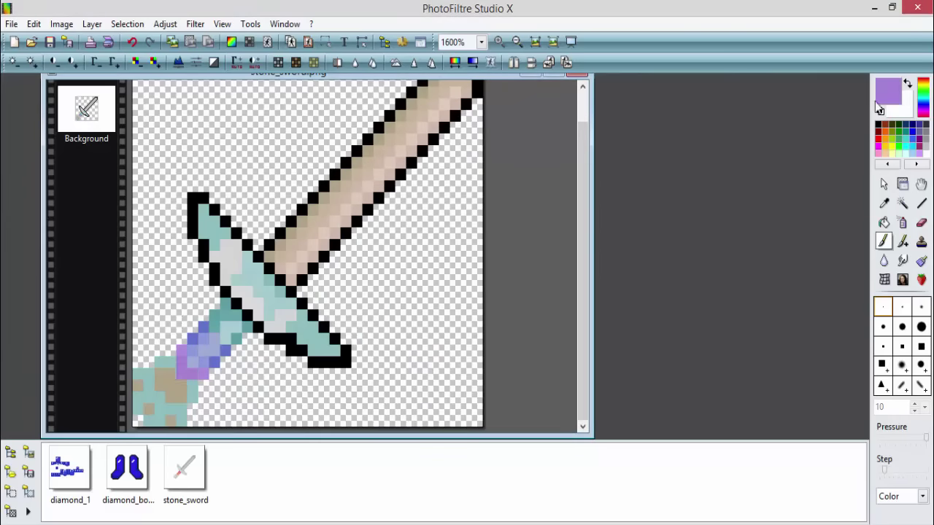
Recolor the pommel's brown patches pinkish beige and draw a black outline around the pommel.
left_click(159, 385, "ctrl")
left_click(343, 359, "ctrl")
left_click_drag(204, 385, 193, 408)
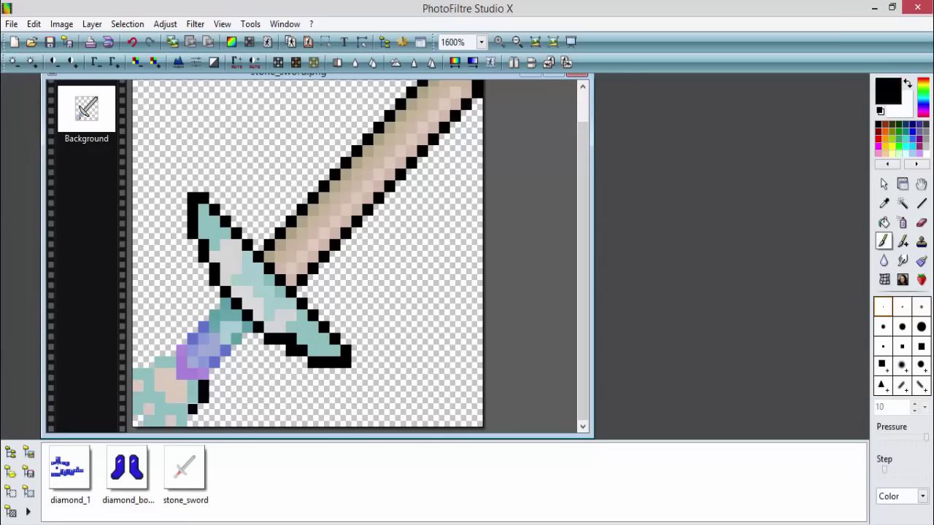
left_click(170, 420)
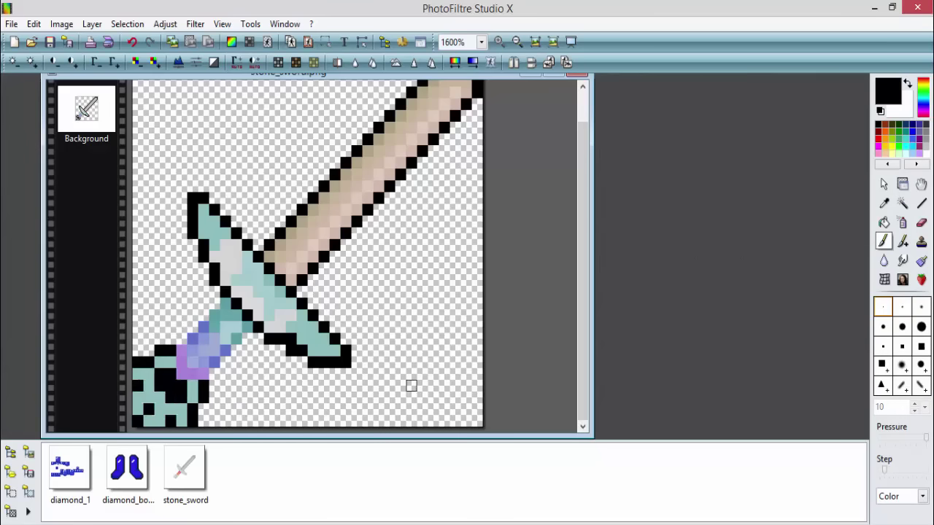
Repaint the pommel's teal areas periwinkle (RGB 142, 162, 225) with light blue patches.
left_click(888, 91)
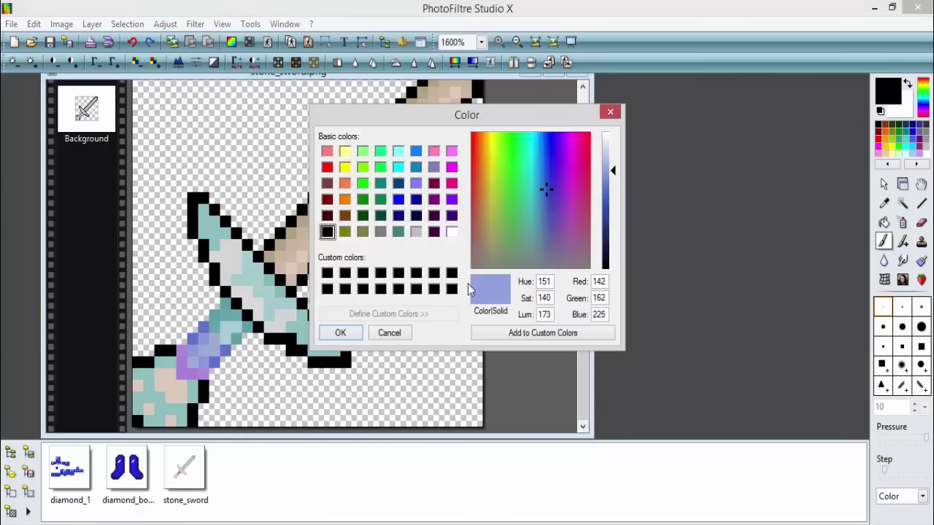
left_click(337, 331)
mouse_move(187, 408)
left_mouse_down()
mouse_move(158, 408)
mouse_move(143, 380)
left_mouse_up()
left_click(887, 91)
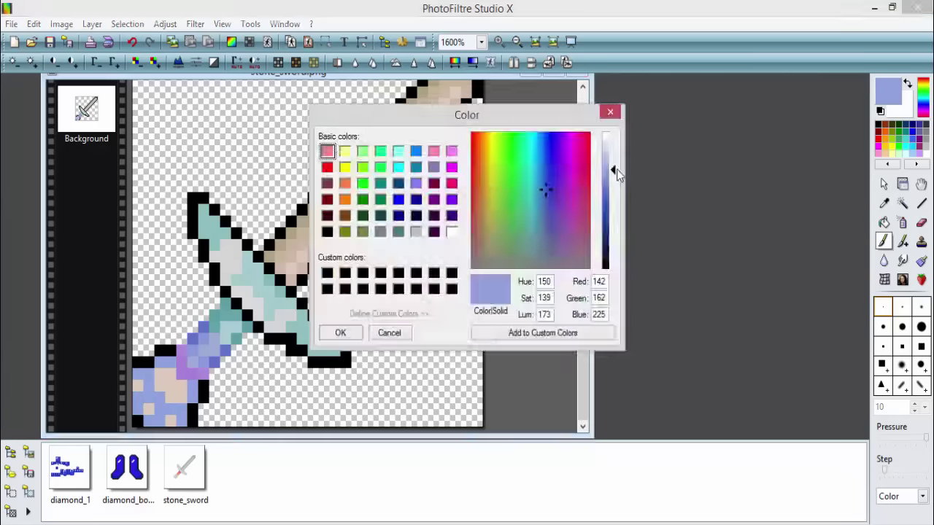
left_click(337, 331)
Repaint the pommel's blue areas tan (#BBAC8A) and the crossguard's grey areas light beige.
left_click(887, 91)
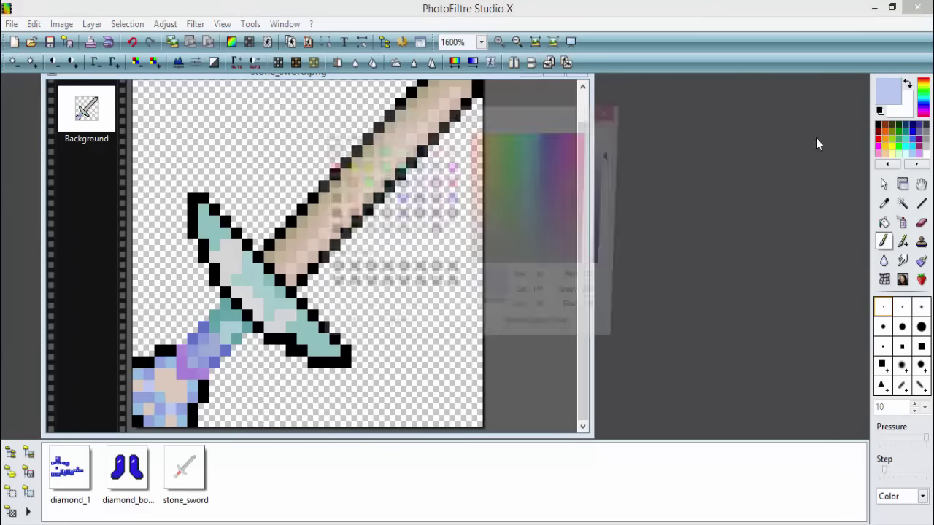
left_click(481, 231)
left_click(338, 331)
left_click_drag(181, 420, 140, 397)
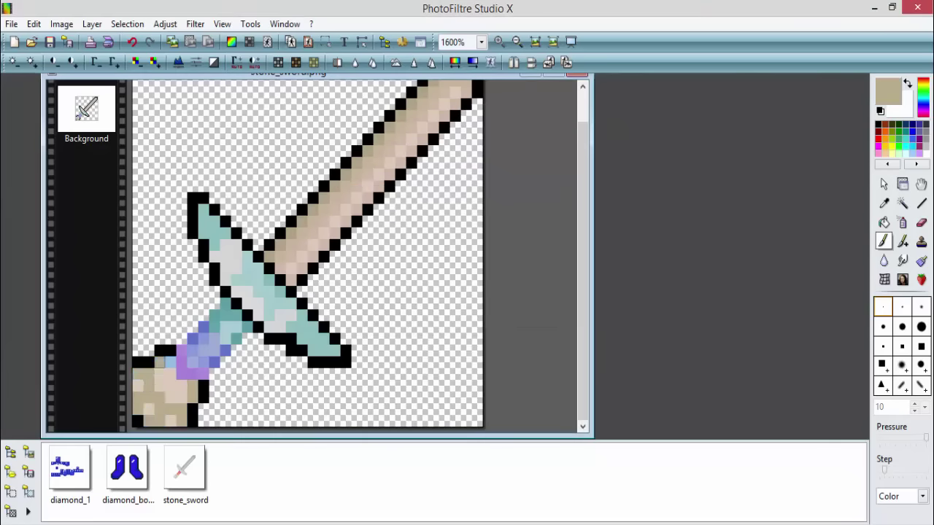
left_click(285, 315)
mouse_move(257, 304)
left_mouse_down()
mouse_move(236, 291)
mouse_move(225, 257)
left_mouse_up()
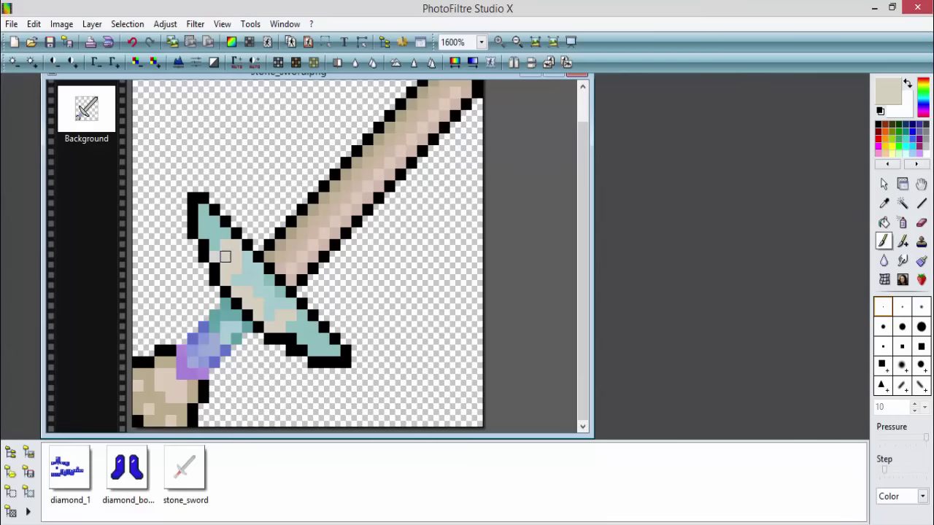
Try to extend the crossguard's lower end with the tan sampled from the pommel.
left_click(879, 123)
left_click(883, 204)
left_click(164, 405)
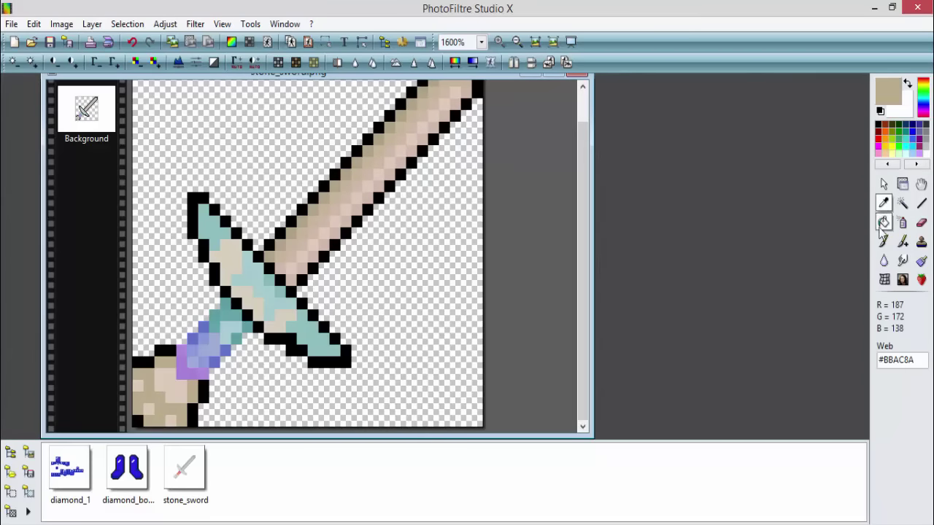
mouse_move(335, 340)
left_mouse_down()
mouse_move(350, 342)
mouse_move(345, 362)
left_mouse_up()
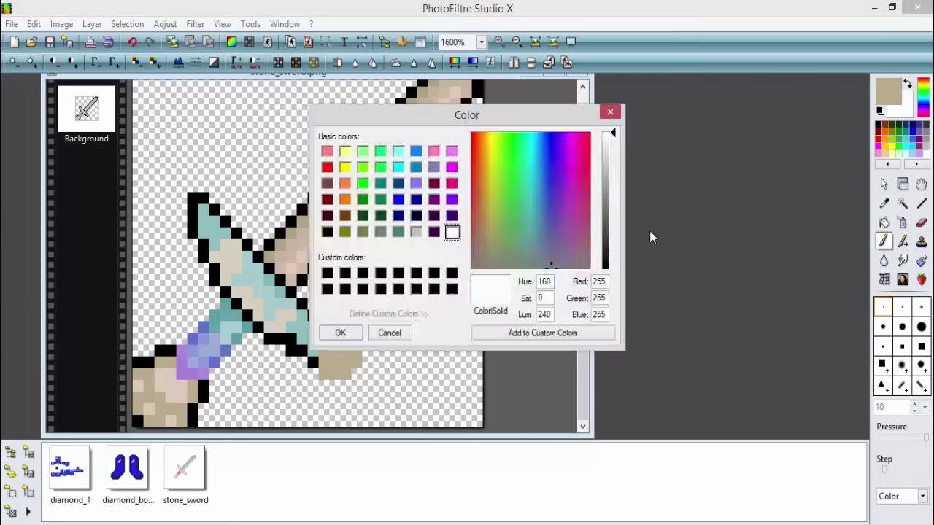
key("ctrl+z")
Enlarge the crossguard's lower end with teal pixels and a rounded black outline.
left_click_drag(182, 191, 192, 162)
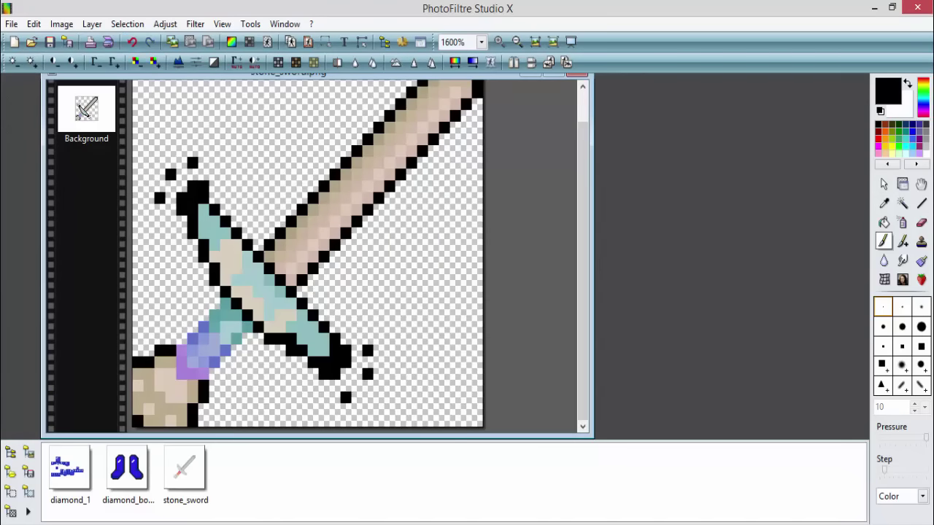
left_click(324, 342, "ctrl")
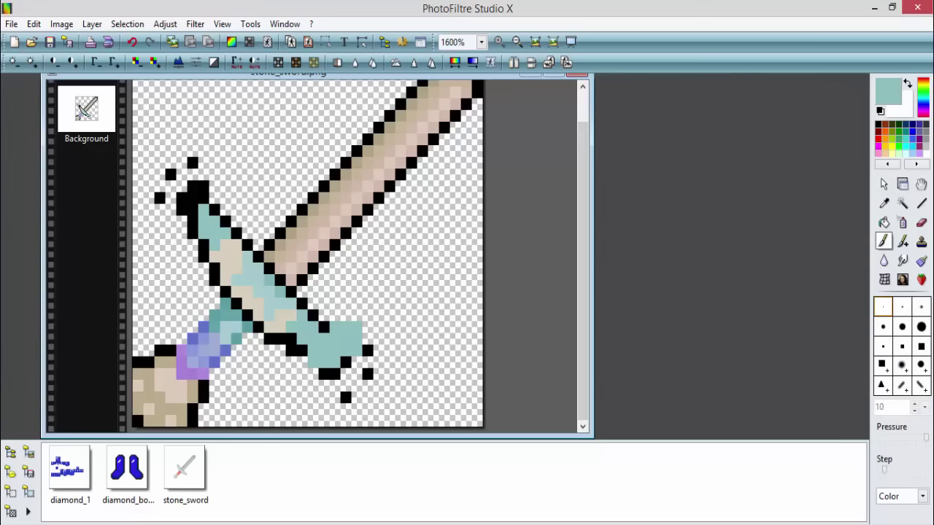
left_click(531, 226)
left_click(340, 333)
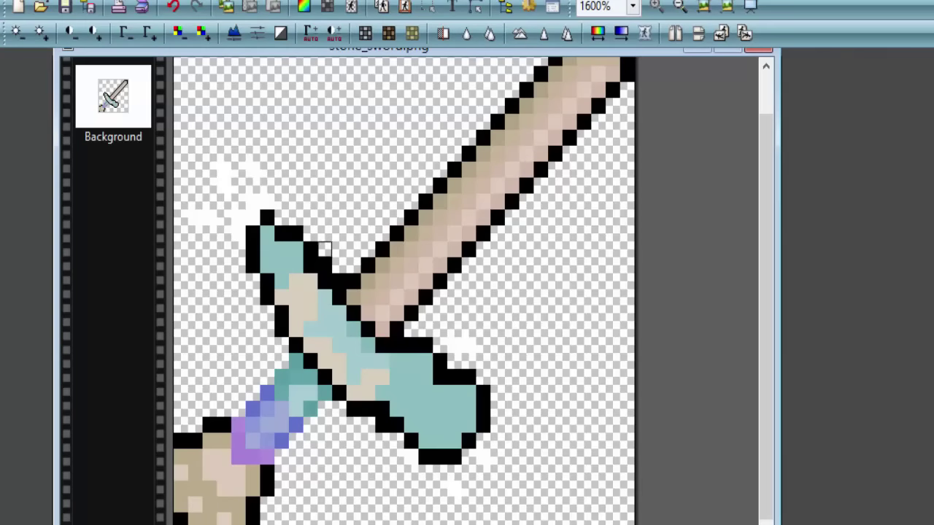
Enlarge the crossguard's upper end with a wider black outline and a teal fill.
left_click_drag(339, 266, 323, 250)
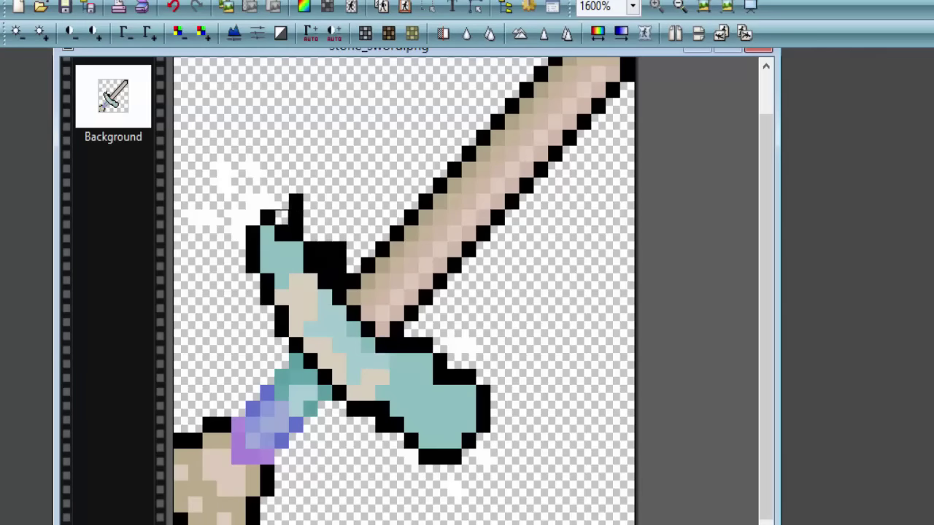
mouse_move(267, 217)
left_mouse_down()
mouse_move(253, 297)
mouse_move(238, 249)
mouse_move(253, 283)
left_mouse_up()
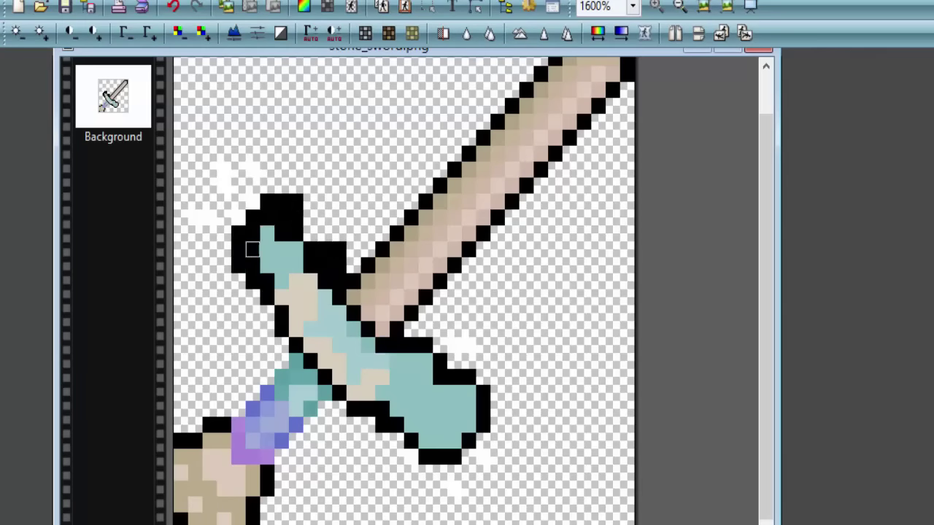
mouse_move(282, 233)
left_mouse_down()
mouse_move(295, 201)
mouse_move(267, 186)
mouse_move(224, 270)
left_mouse_up()
mouse_move(310, 235)
left_mouse_down()
mouse_move(296, 265)
mouse_move(210, 233)
mouse_move(310, 265)
mouse_move(266, 218)
mouse_move(238, 266)
left_mouse_up()
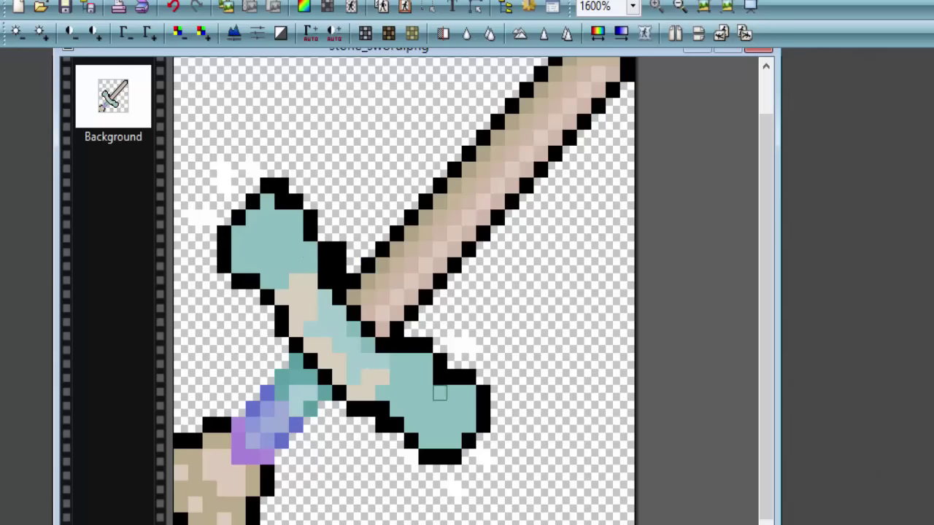
Try to paint a pale teal highlight stripe along the whole length of the crossguard.
left_click(444, 401)
mouse_move(394, 379)
left_mouse_down()
mouse_move(454, 440)
mouse_move(411, 362)
left_mouse_up()
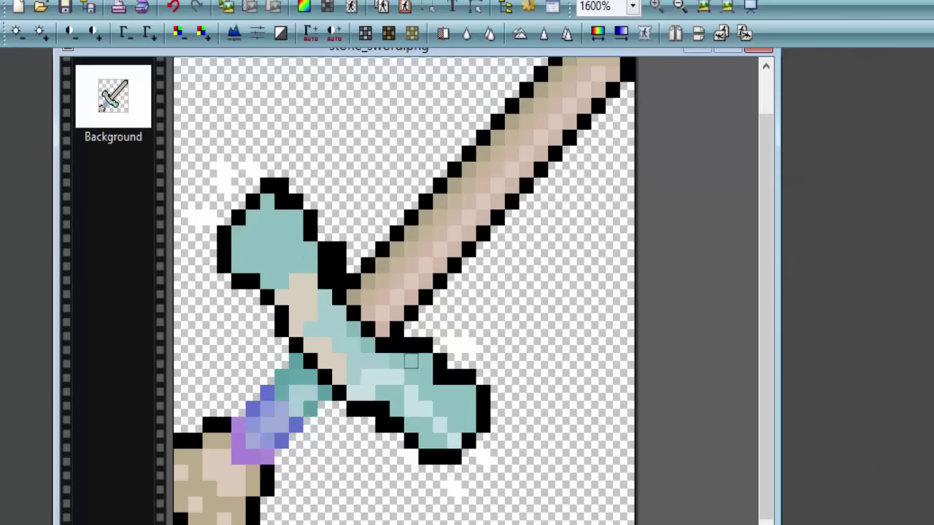
mouse_move(338, 360)
left_mouse_down()
mouse_move(295, 326)
mouse_move(281, 266)
mouse_move(241, 233)
left_mouse_up()
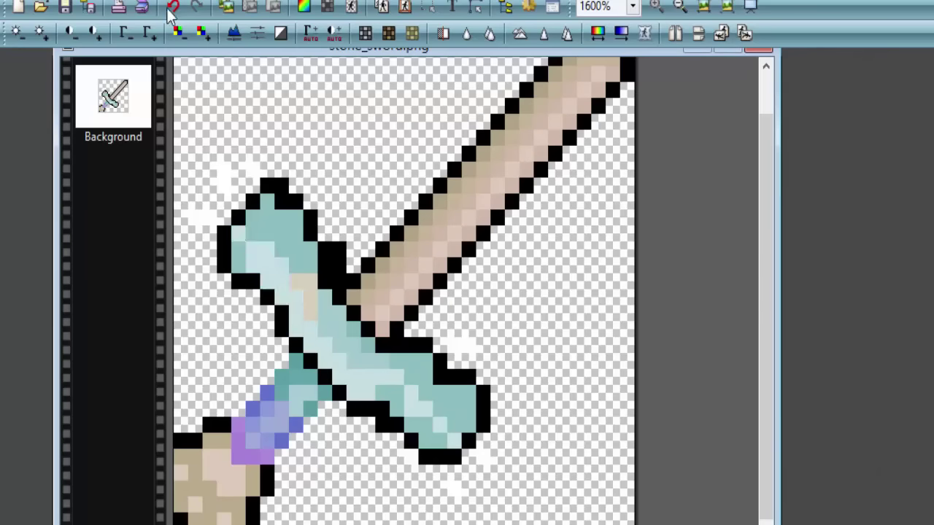
key("ctrl+z")
Shade the crossguard from teal to pale teal towards the grip, covering the beige patches.
left_click_drag(310, 312, 242, 264)
mouse_move(471, 416)
left_mouse_down()
mouse_move(452, 437)
mouse_move(410, 376)
mouse_move(382, 377)
left_mouse_up()
left_click_drag(284, 281, 396, 393)
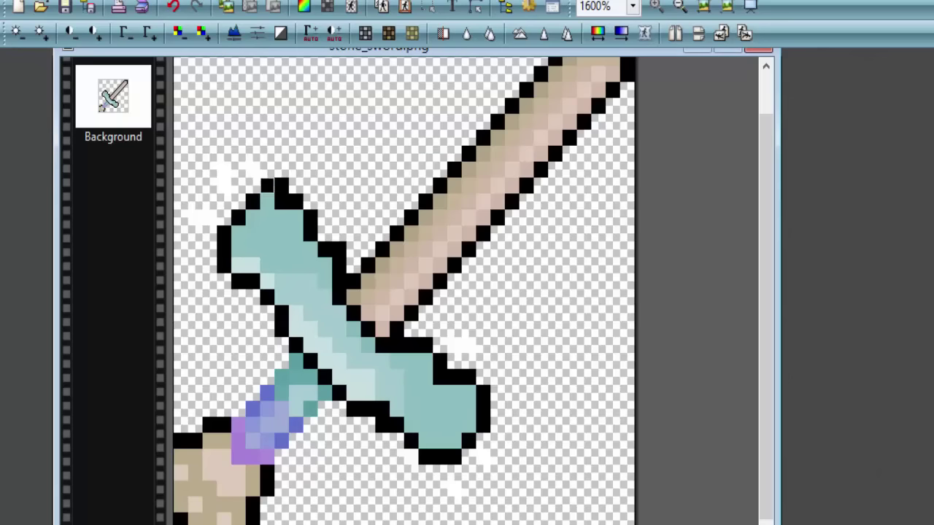
Round the black outline of both crossguard ends and trim their edges on the grip side.
left_click_drag(224, 216, 252, 201)
left_click(282, 217)
key("ctrl+z")
key("ctrl+z")
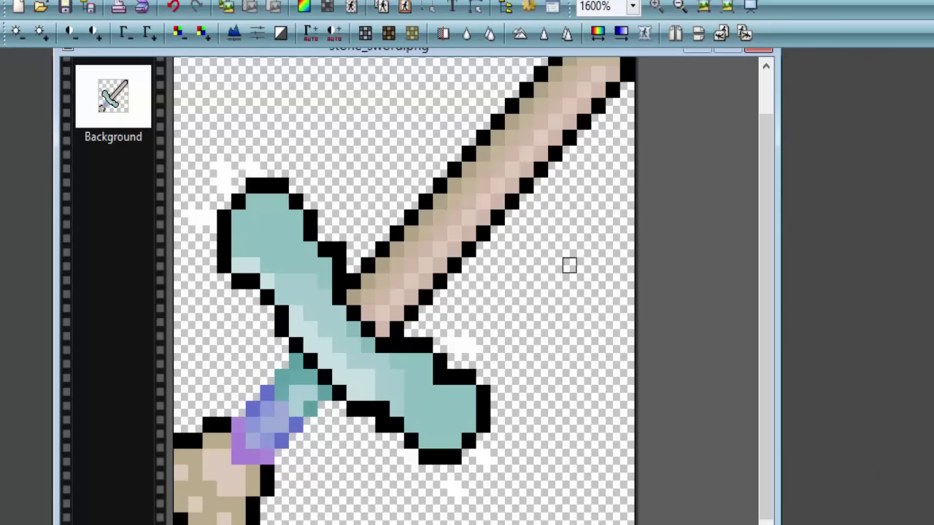
left_click_drag(239, 264, 252, 279)
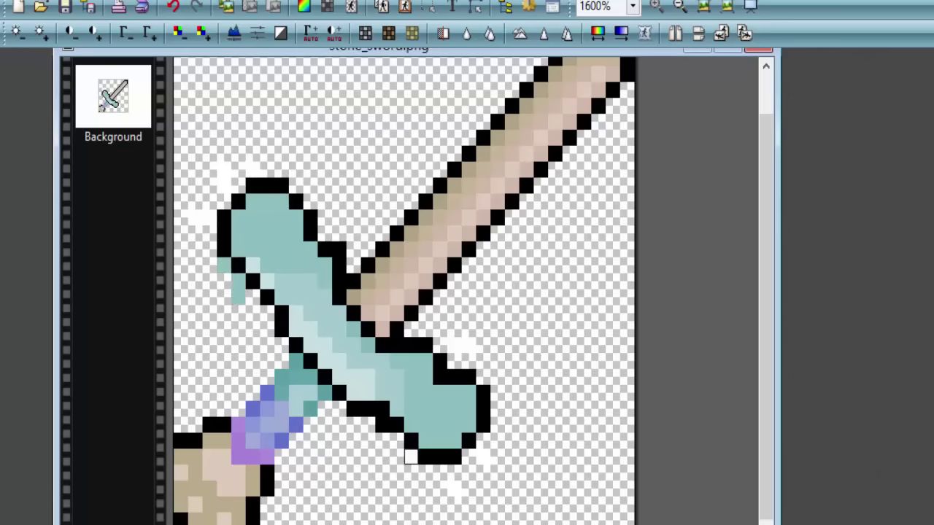
left_click_drag(368, 410, 396, 425)
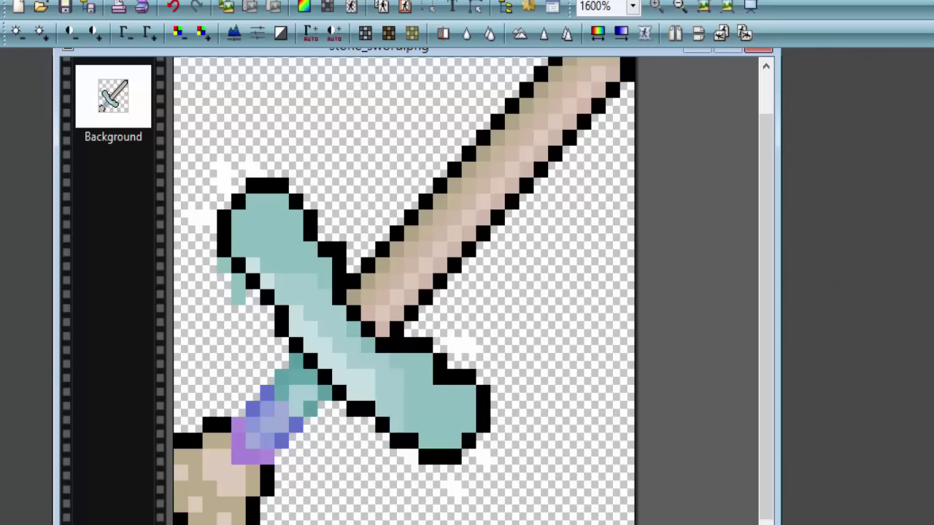
Add pale teal highlight pixels inside both crossguard ends and cover the stray teal pixels outside the upper end with white.
mouse_move(469, 426)
left_mouse_down()
mouse_move(454, 440)
mouse_move(469, 440)
mouse_move(454, 425)
left_mouse_up()
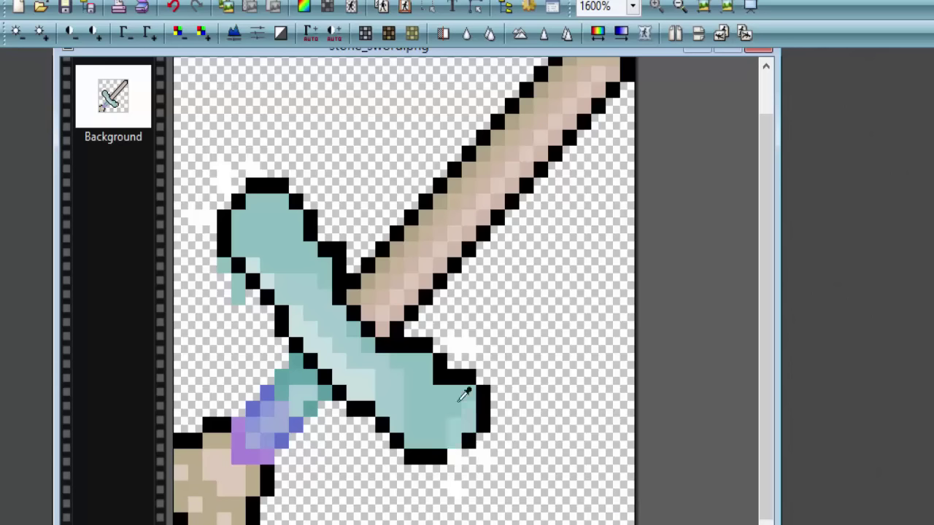
left_click_drag(260, 201, 238, 218)
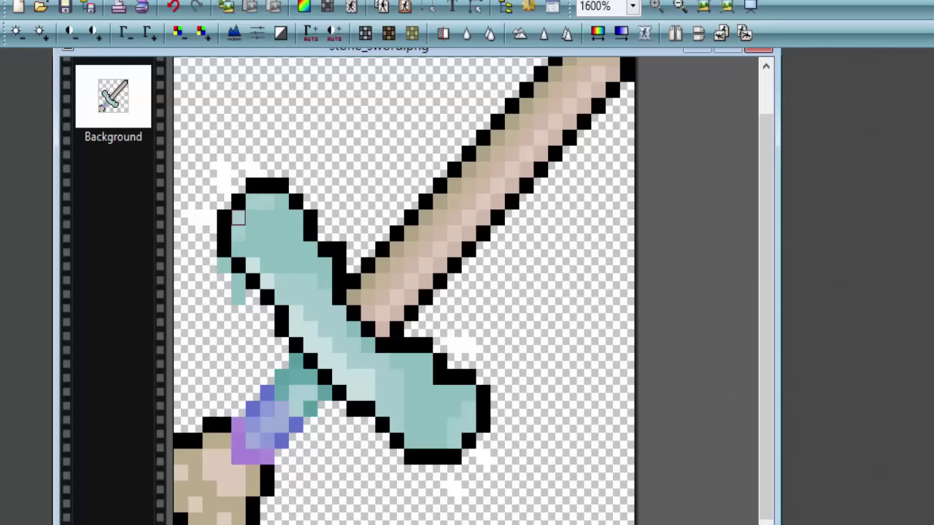
left_click_drag(239, 297, 223, 266)
Recolor both rounded crossguard ends tan.
left_click(445, 412)
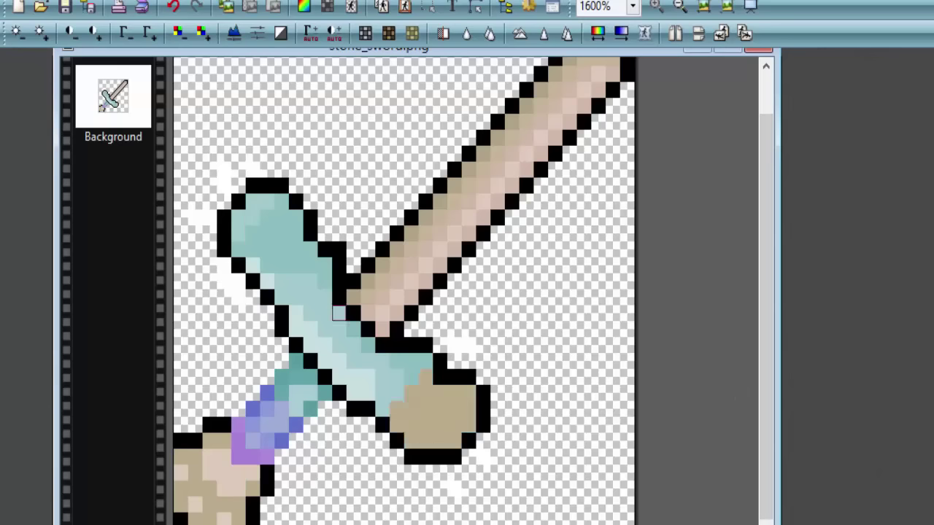
left_click_drag(281, 233, 245, 219)
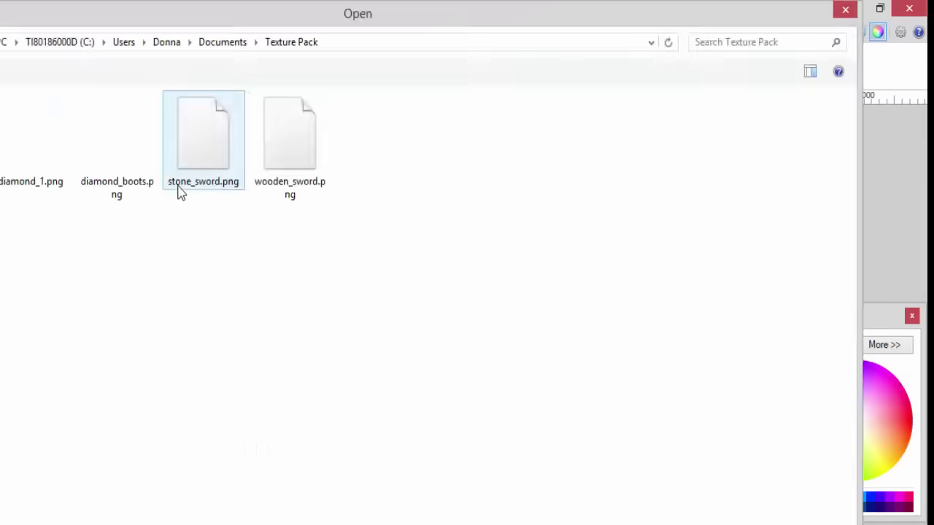
Open stone_sword.png from the Texture Pack folder in paint.net and try to flood-fill its background with black.
double_click(181, 192)
scroll(428, 373, "up", 5)
key("f")
left_click(302, 198)
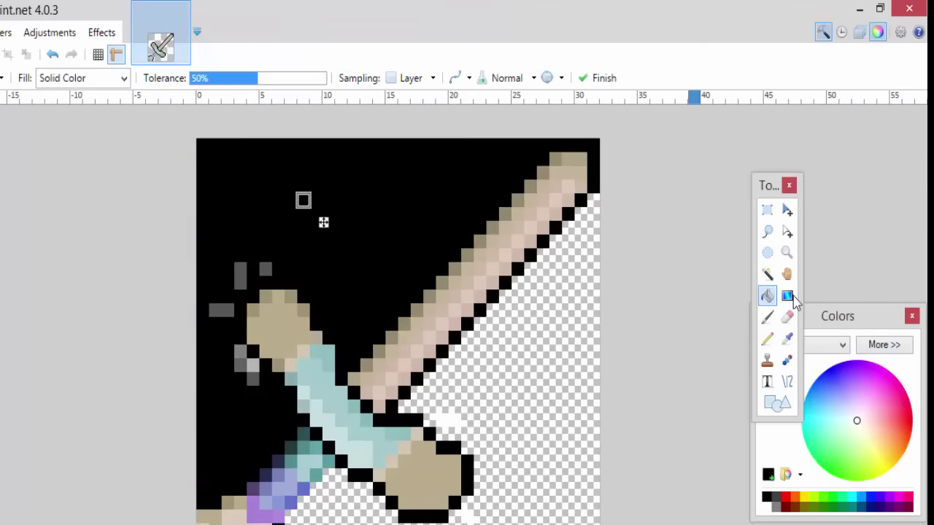
key("ctrl+z")
Clear the stray white pixels around the sword by selecting the background with the Magic Wand at 66% tolerance and deleting it.
key("s")
left_click(500, 334)
key("ctrl+d")
key("ctrl+z")
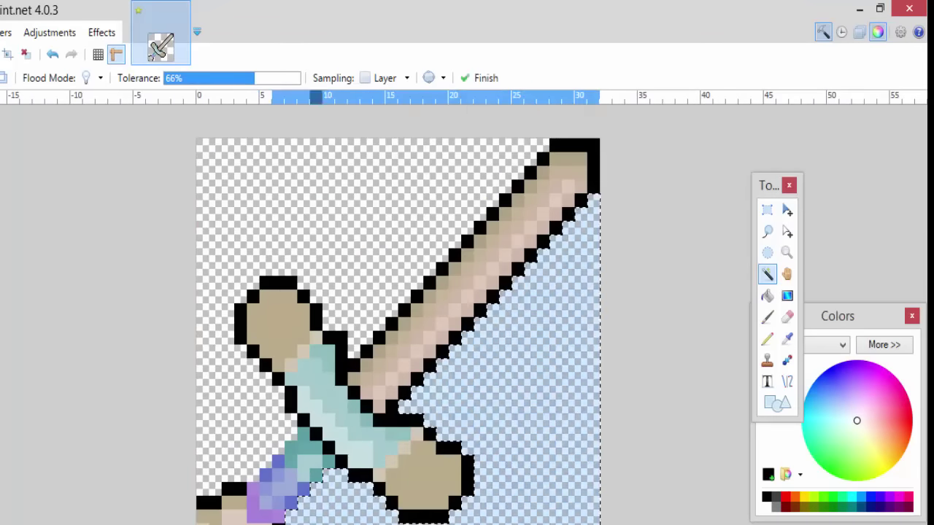
key("ctrl+z")
left_click(97, 54)
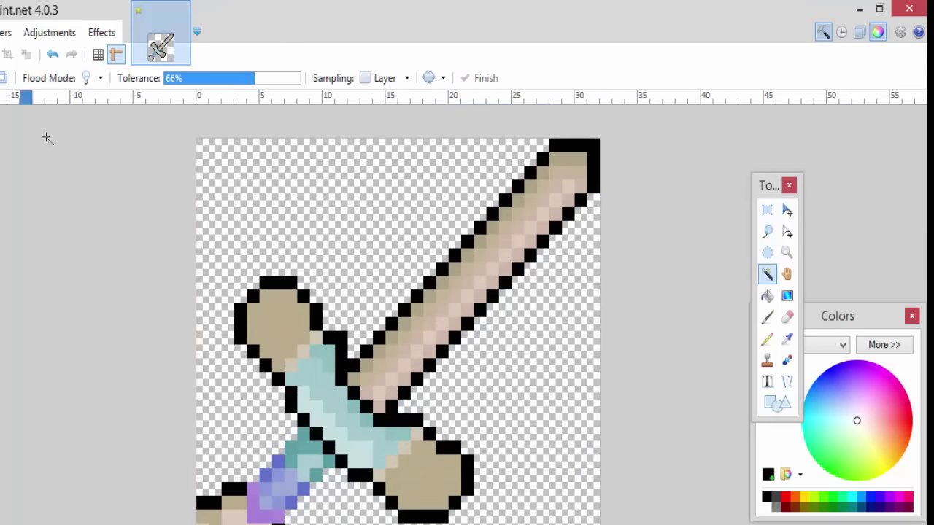
Bring a second copy of the sword in as a new image.
key("ctrl+minus")
key("ctrl+alt+v")
key("ctrl+plus")
key("ctrl+plus")
key("ctrl+plus")
key("ctrl+plus")
key("ctrl+plus")
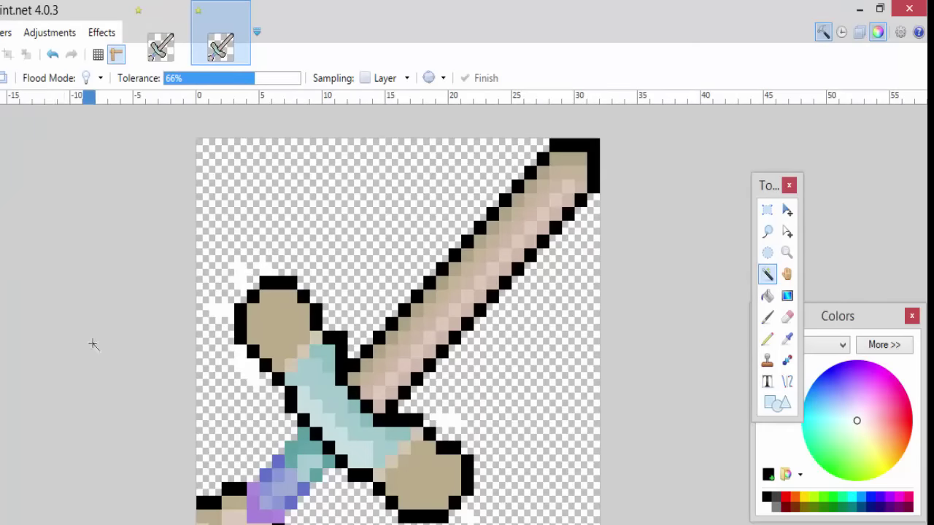
Try to paste and reposition the copied sword, and return to the first image.
key("ctrl+v")
left_click_drag(271, 181, 361, 333)
key("ctrl+z")
key("ctrl+z")
left_click(160, 48)
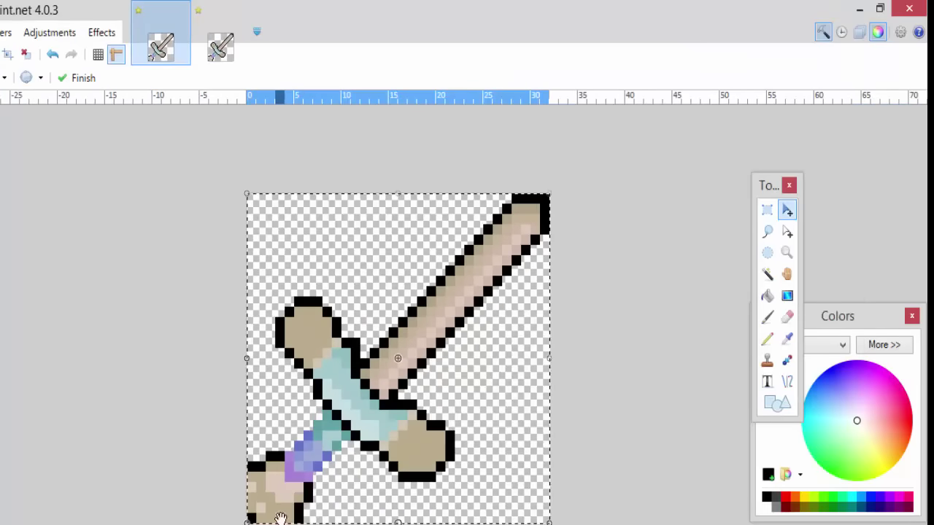
left_click(98, 54)
left_click(766, 316)
key("ctrl+plus")
key("ctrl+plus")
Switch to wooden_sword.png in PhotoFiltre, complete the pommel's black outline and pattern its inside with tan #BBAC8A and beige pixels.
key("alt+Tab")
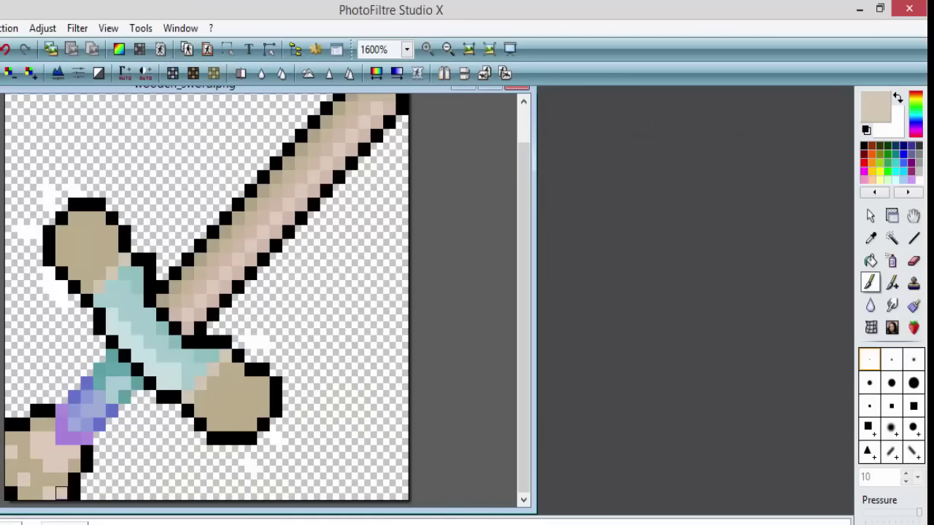
left_click(870, 237)
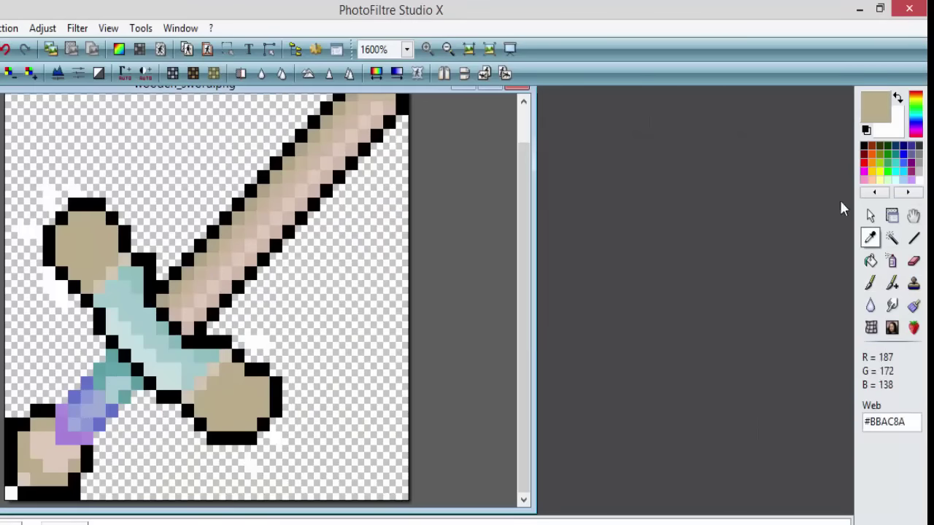
left_click(870, 282)
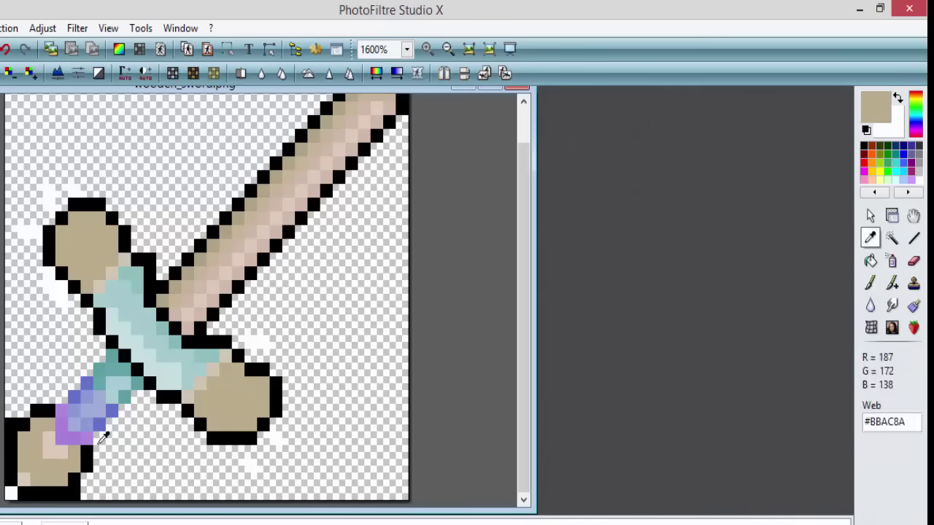
left_click(48, 453, "ctrl")
left_click(24, 451)
left_click(35, 451, "ctrl")
left_click(62, 480)
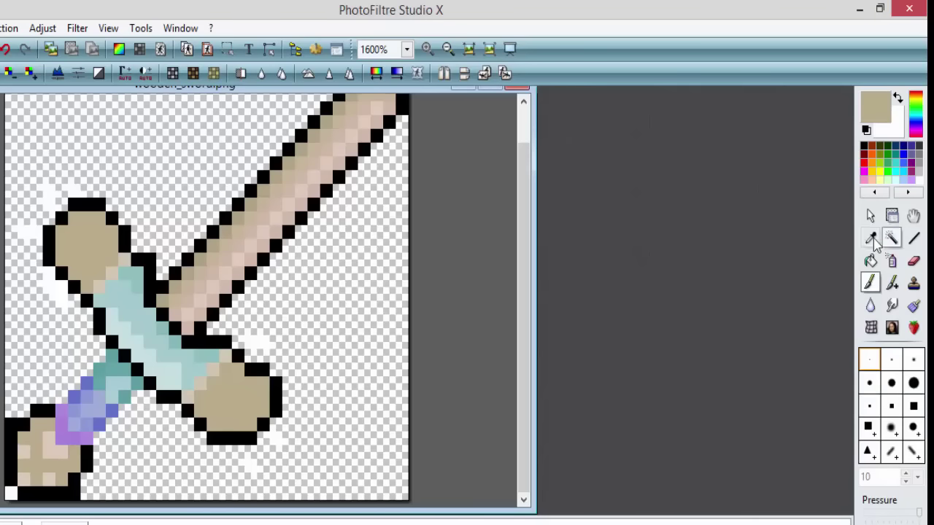
left_click(74, 452, "ctrl")
left_click(5, 49)
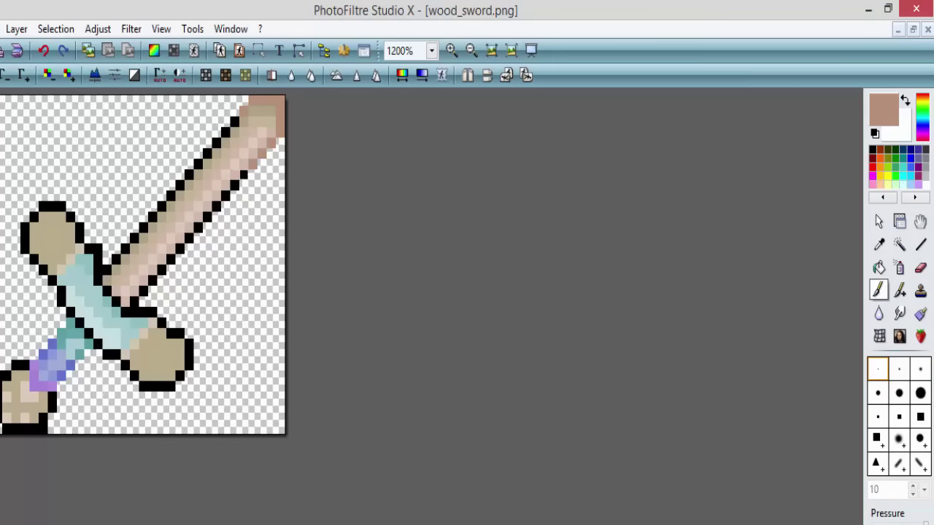
Recolor the black outline of the whole sword in wood_sword.png reddish brown.
key("ctrl+z")
key("ctrl+z")
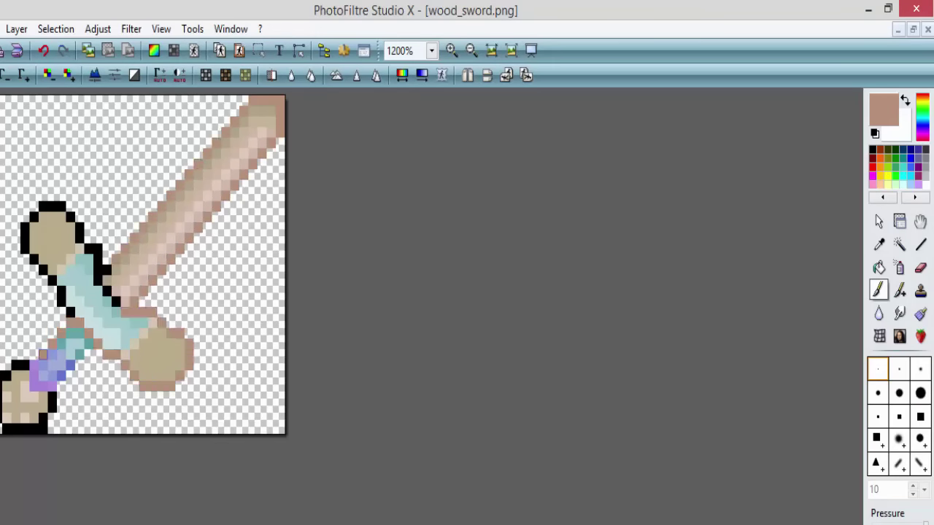
key("ctrl+z")
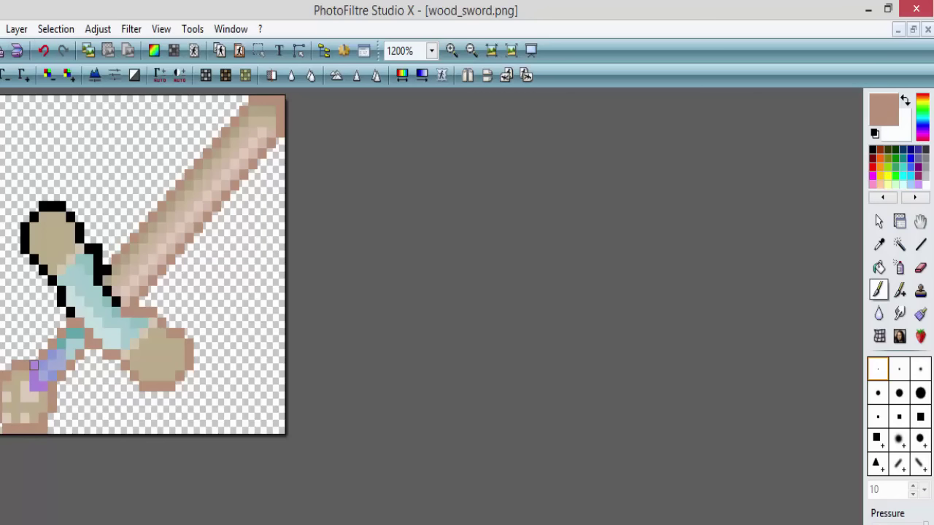
key("ctrl+z")
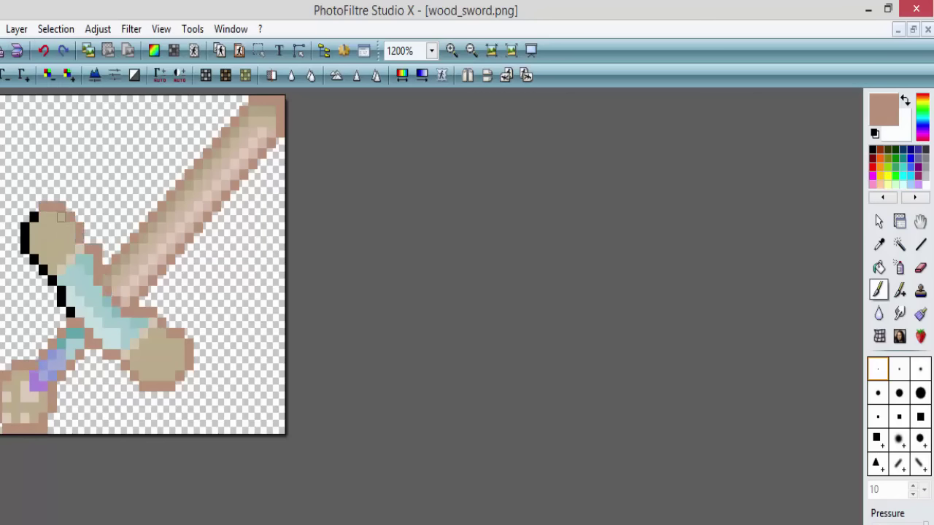
key("ctrl+z")
key("ctrl+z")
Try brown detail pixels inside the crossguard's upper tan end and undo the last stroke.
key("ctrl+z")
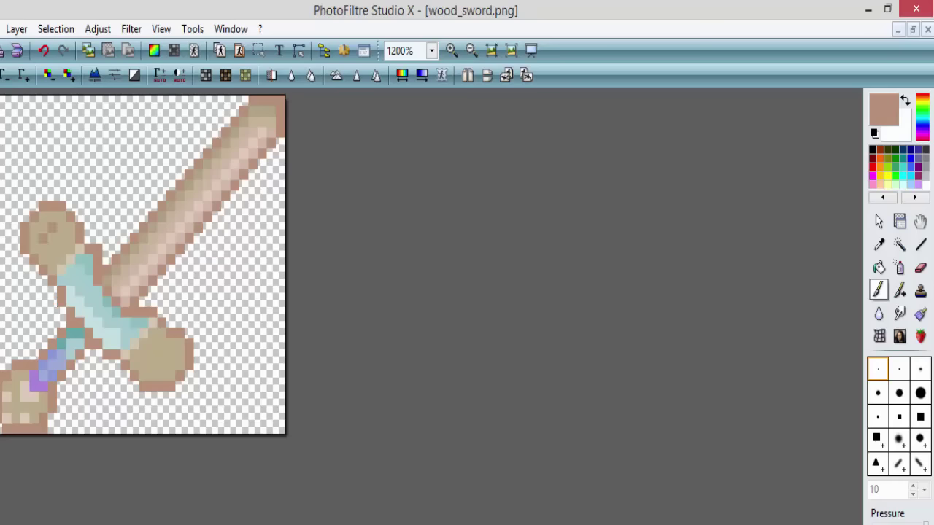
key("ctrl+z")
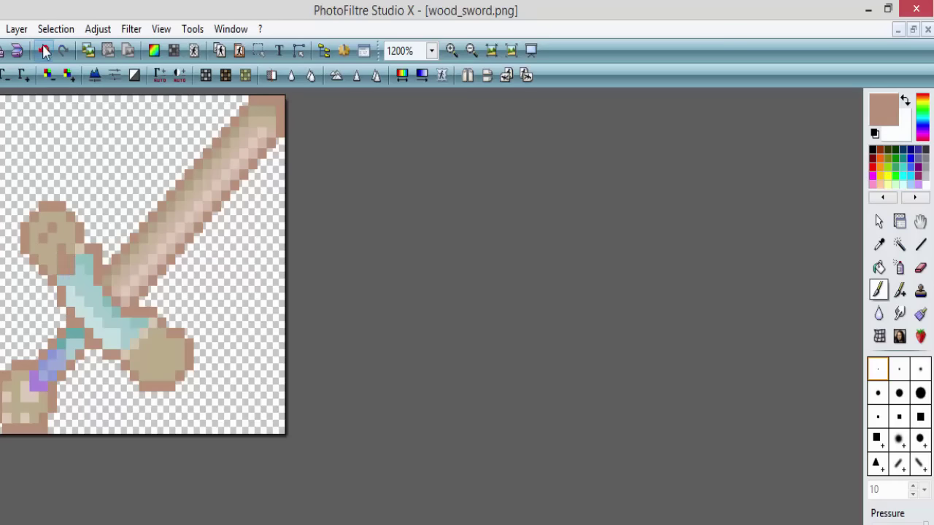
left_click(44, 50)
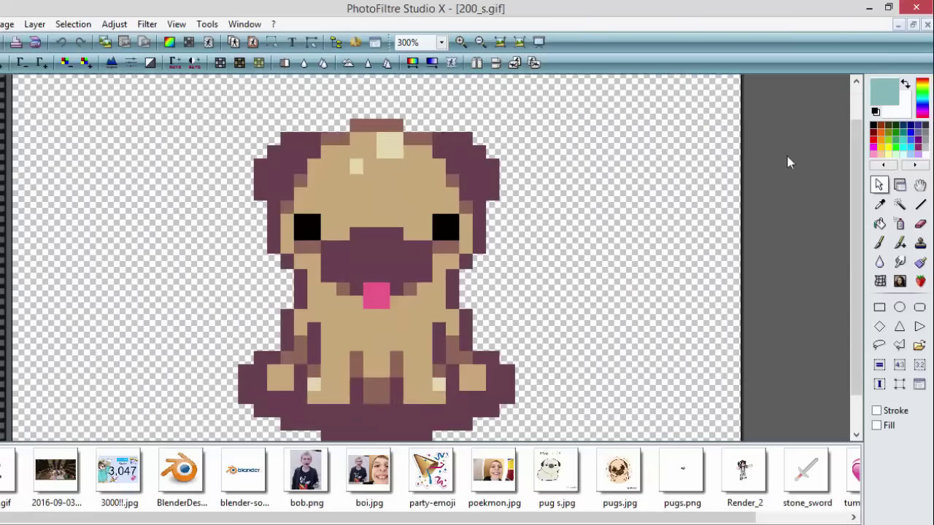
Erase the pug's body below the head in 200_s.gif.
left_click(919, 223)
left_click(898, 348)
left_click_drag(452, 330, 401, 359)
key("ctrl+z")
mouse_move(297, 339)
left_mouse_down()
mouse_move(315, 359)
mouse_move(464, 336)
left_mouse_up()
key("ctrl+z")
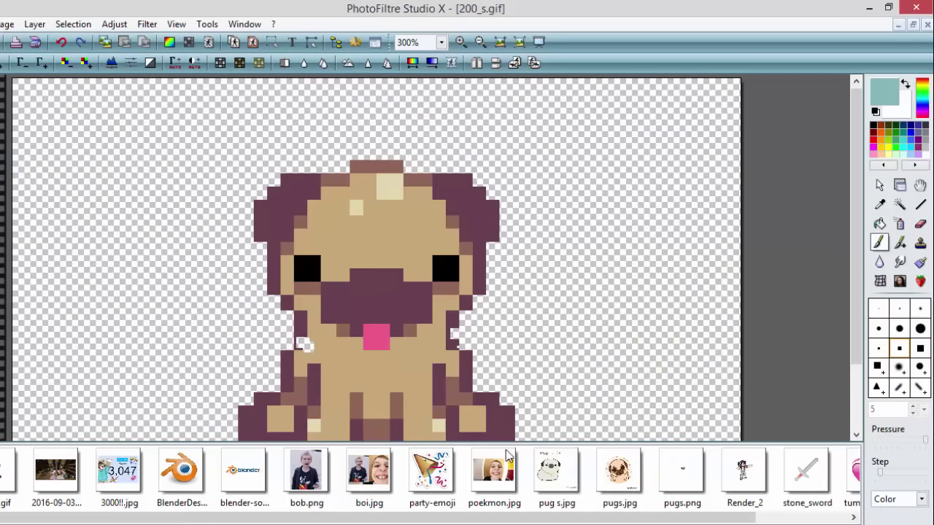
key("ctrl+y")
mouse_move(302, 338)
left_mouse_down()
mouse_move(228, 416)
mouse_move(352, 392)
mouse_move(303, 346)
mouse_move(407, 377)
left_mouse_up()
left_click(919, 328)
Save the erased pug image in PNG format as 200_s.png.
key("ctrl+s")
key("Return")
key("alt+f")
key("Return")
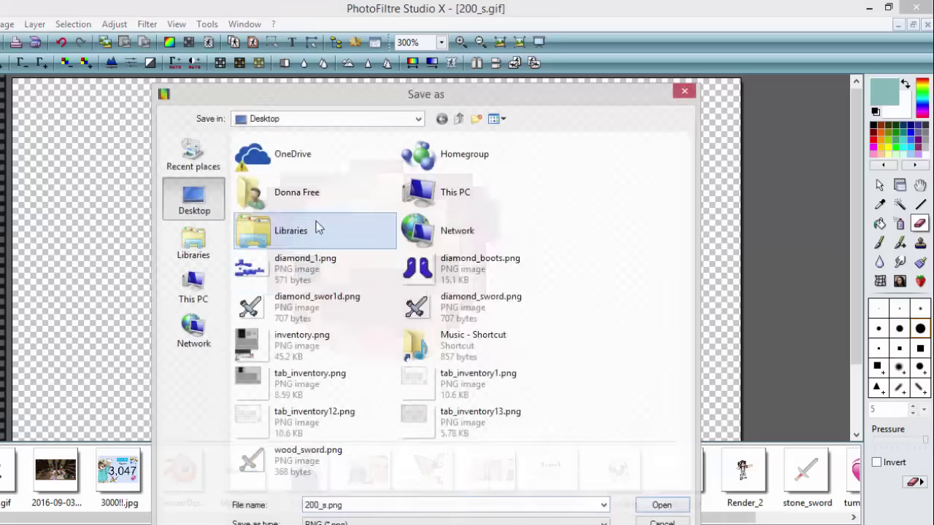
key("Return")
left_click(462, 306)
Browse the image folders and open wood_sword.png.
left_click(34, 24)
key("ctrl+o")
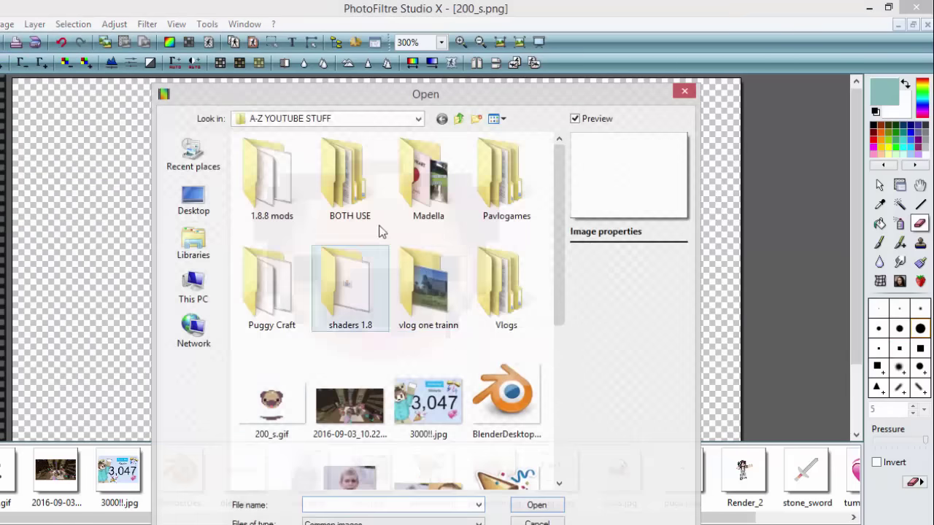
key("Escape")
scroll(376, 255, "down", 1)
key("ctrl+o")
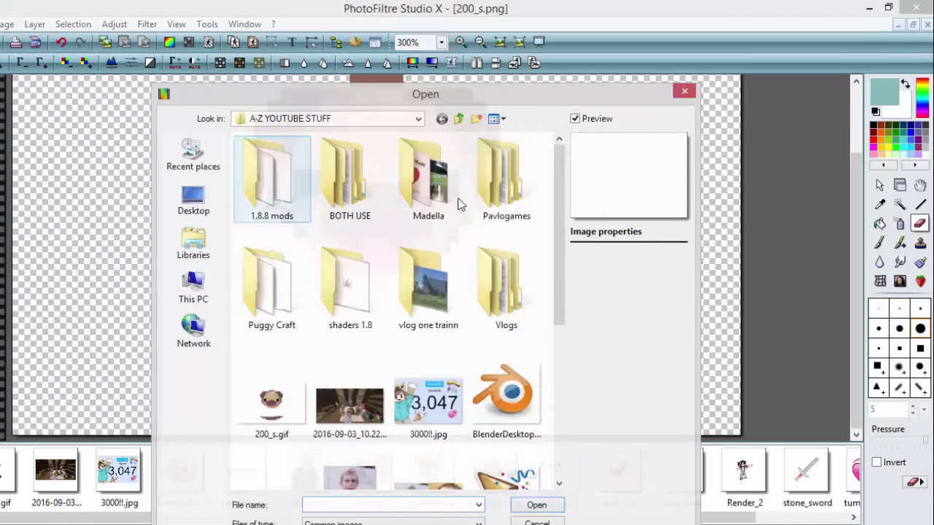
key("BackSpace")
double_click(317, 264)
double_click(316, 243)
left_click(34, 24)
left_click(62, 162)
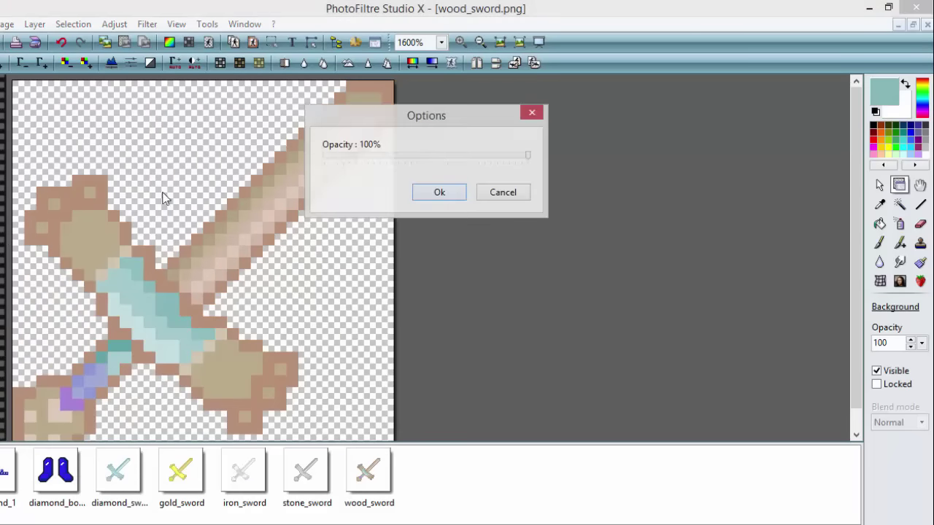
key("Escape")
left_click(34, 24)
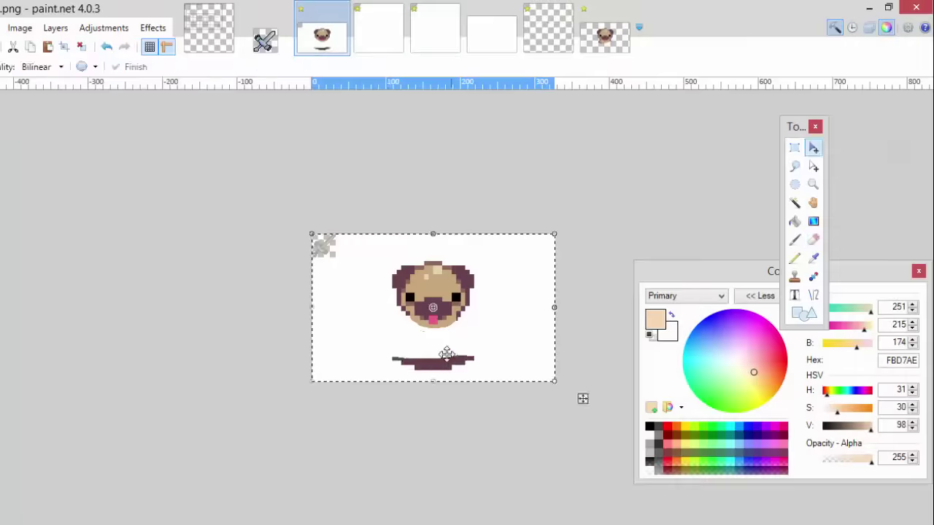
In paint.net, shrink the pug picture to about 25 pixels wide and place its head over the center of the sword's crossguard.
scroll(316, 365, "up", 5)
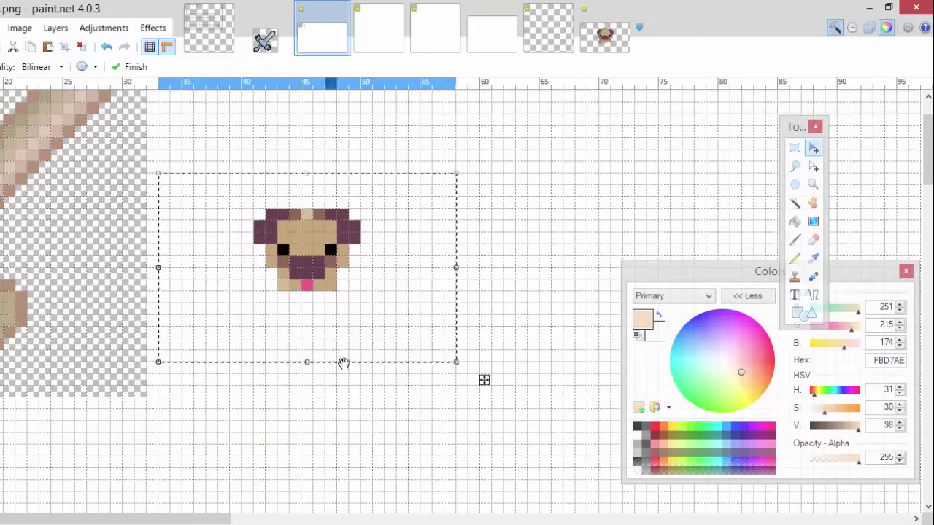
scroll(484, 379, "left", 3)
left_click_drag(598, 423, 106, 160)
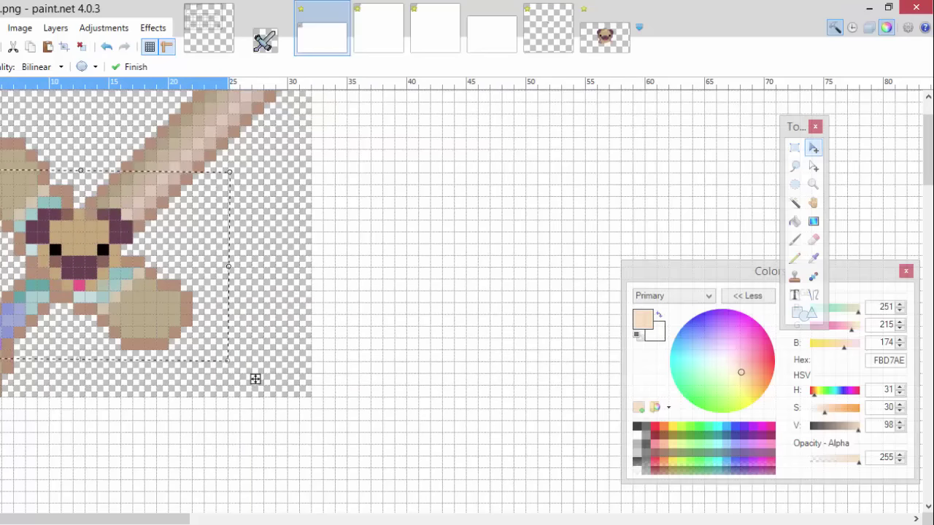
Crop the canvas to the 32 by 32 pixel area that holds the sword.
scroll(256, 380, "down", 6)
key("s")
key("ctrl+shift+x")
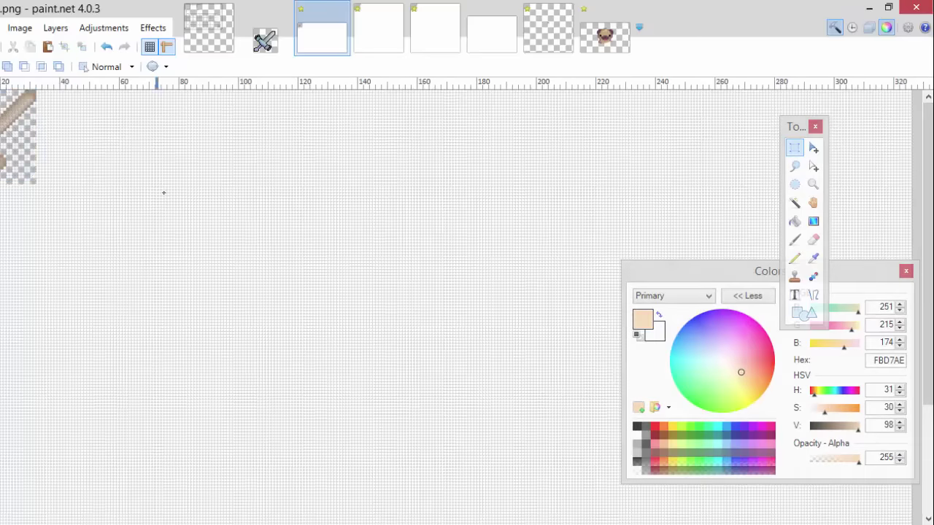
key("ctrl+b")
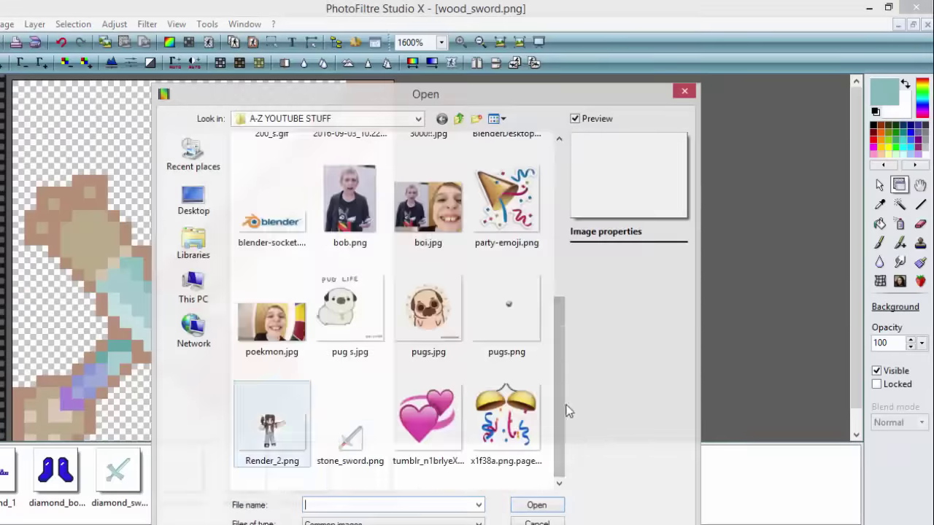
Browse the image folders in PhotoFiltre's Open dialog for the edited sword file.
left_click(182, 248)
double_click(297, 153)
mouse_move(558, 183)
left_mouse_down()
mouse_move(558, 394)
mouse_move(558, 349)
left_mouse_up()
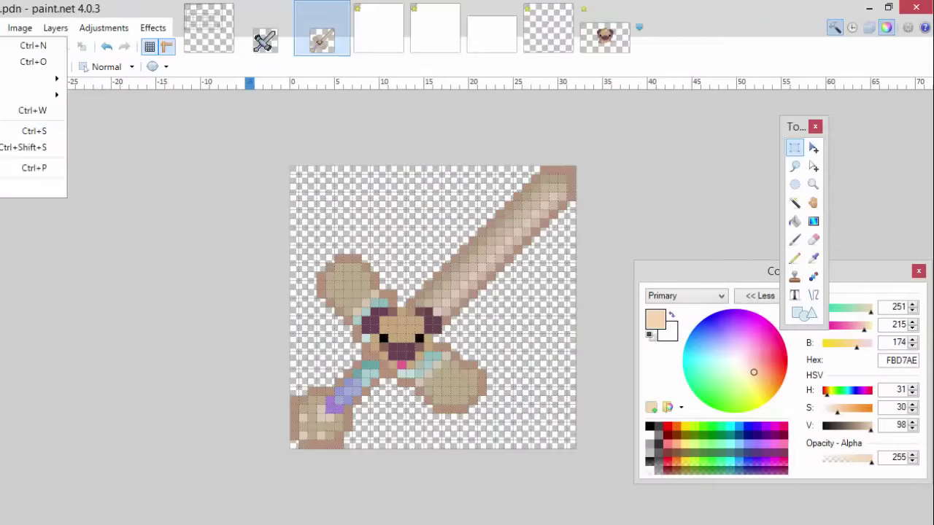
Save the sword with the pug face from paint.net as wood_sword.png.
key("ctrl+shift+s")
key("alt+Down")
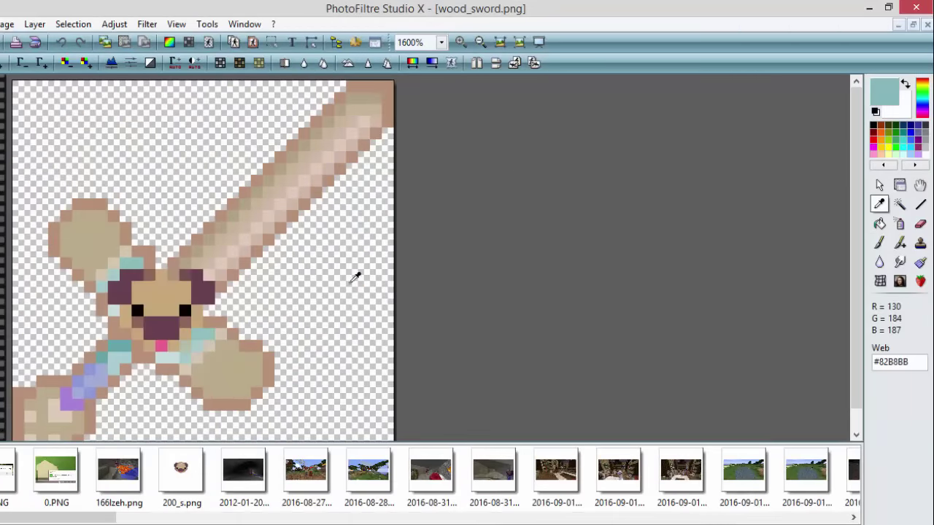
In PhotoFiltre, paint over the teal crossguard pixels around the pug's head with brown and touch up the adjoining outline.
left_click(879, 242)
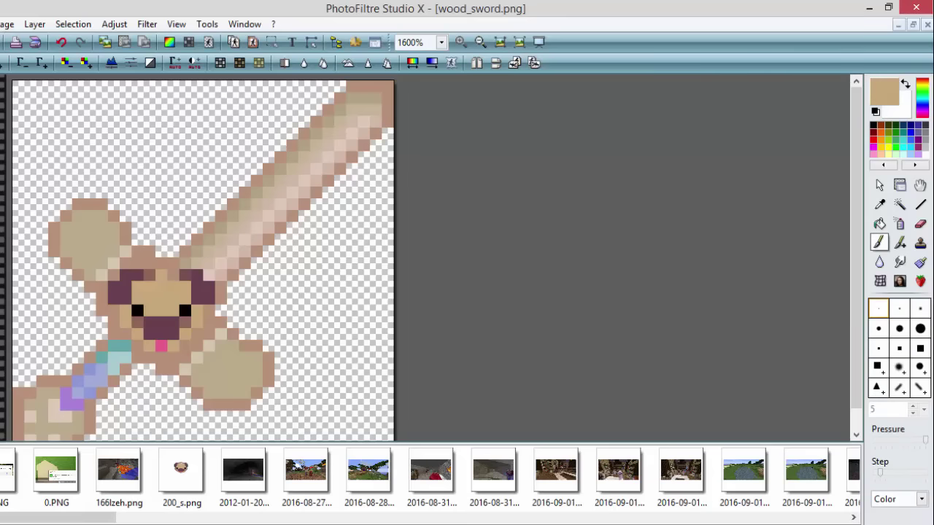
left_click(219, 292, "ctrl")
left_click(208, 274)
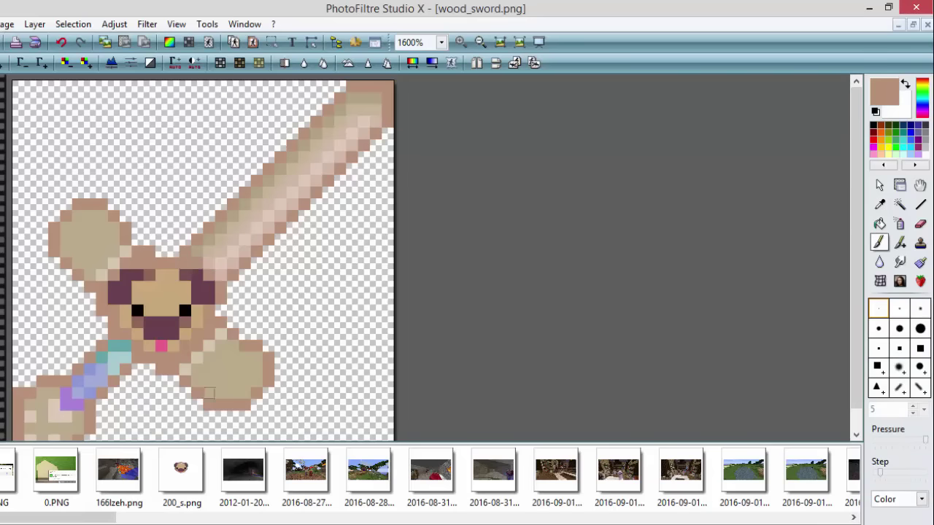